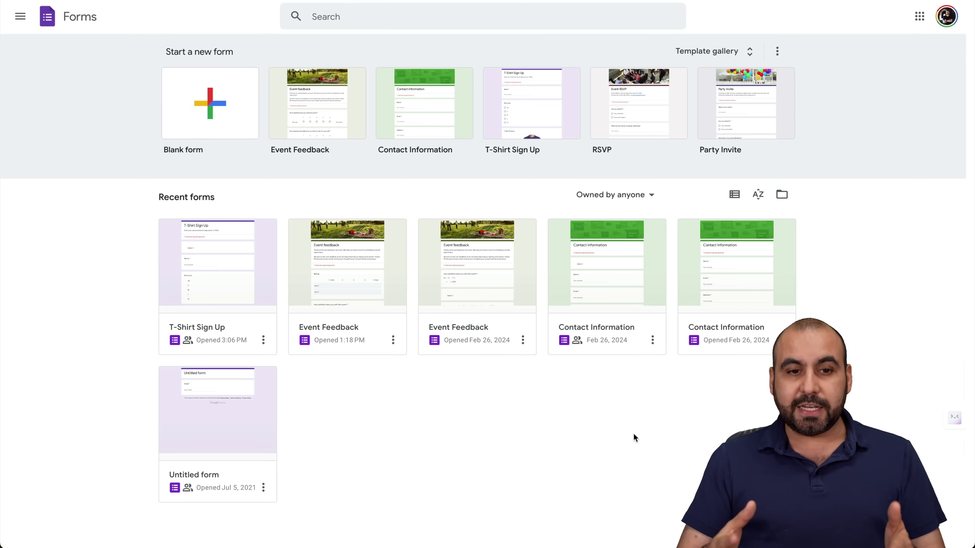
# - Create a new blank form using the Blank form tile
pyautogui.click(237, 111)
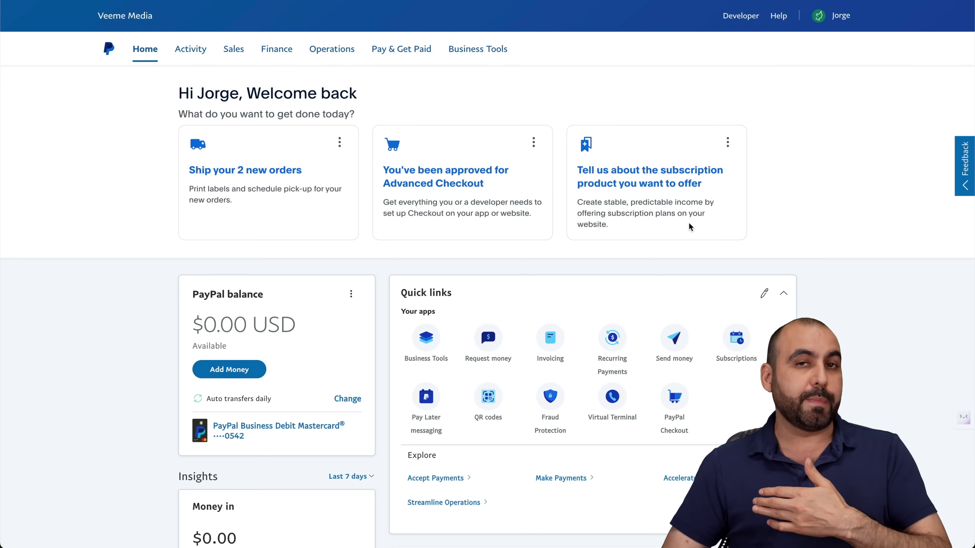
# - Copy the donate link from the PayPal dashboard's Actions section
pyautogui.scroll(-8, 689, 224)
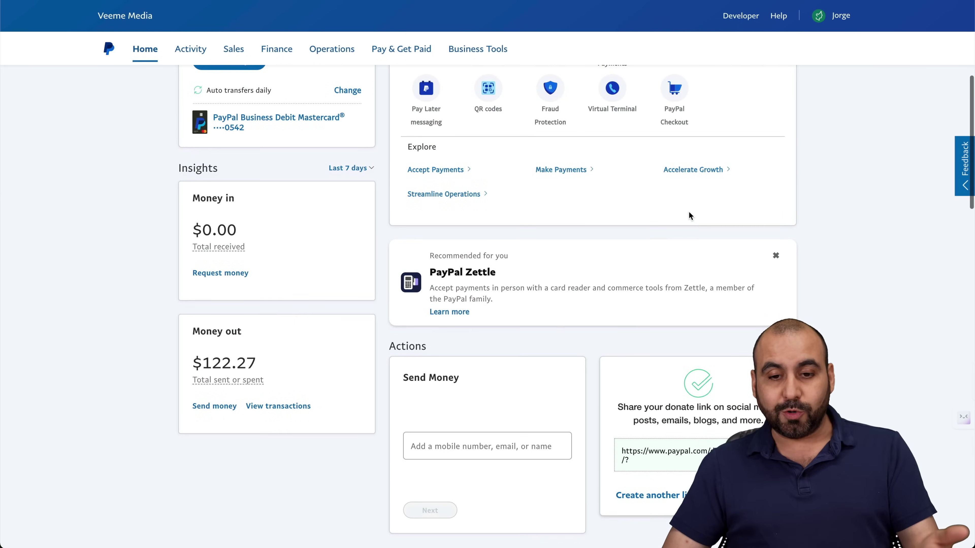
pyautogui.scroll(-3, 689, 216)
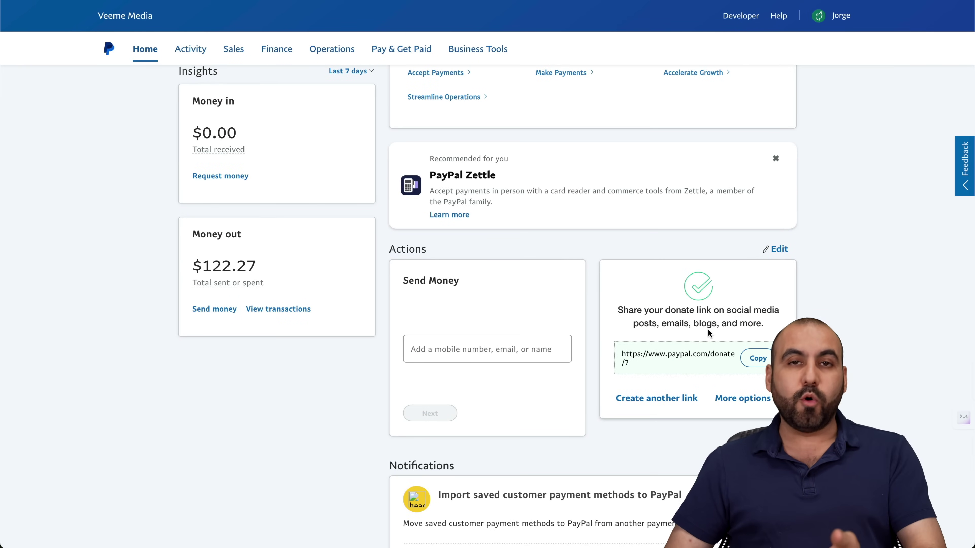
pyautogui.click(755, 362)
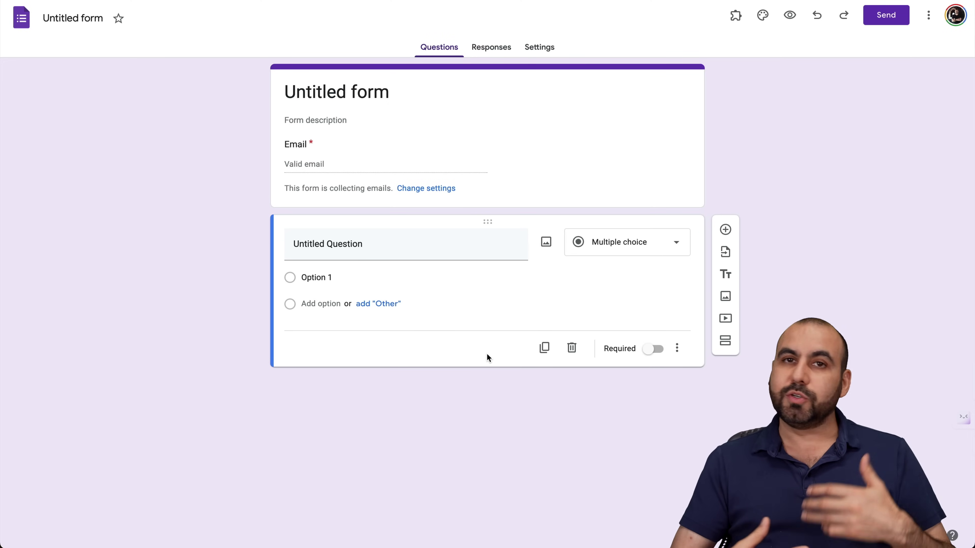
# - Add a second blank question, leaving its type unchanged
pyautogui.click(725, 230)
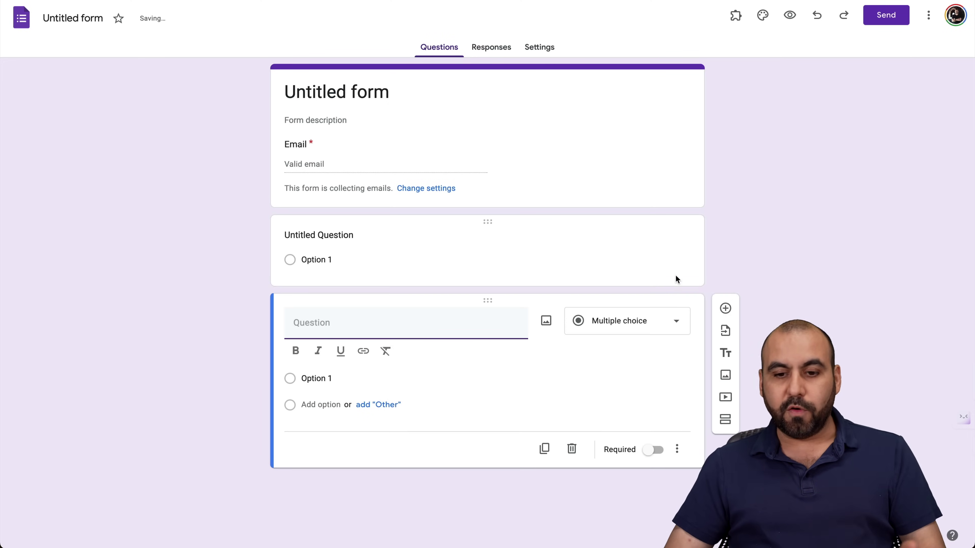
pyautogui.click(631, 321)
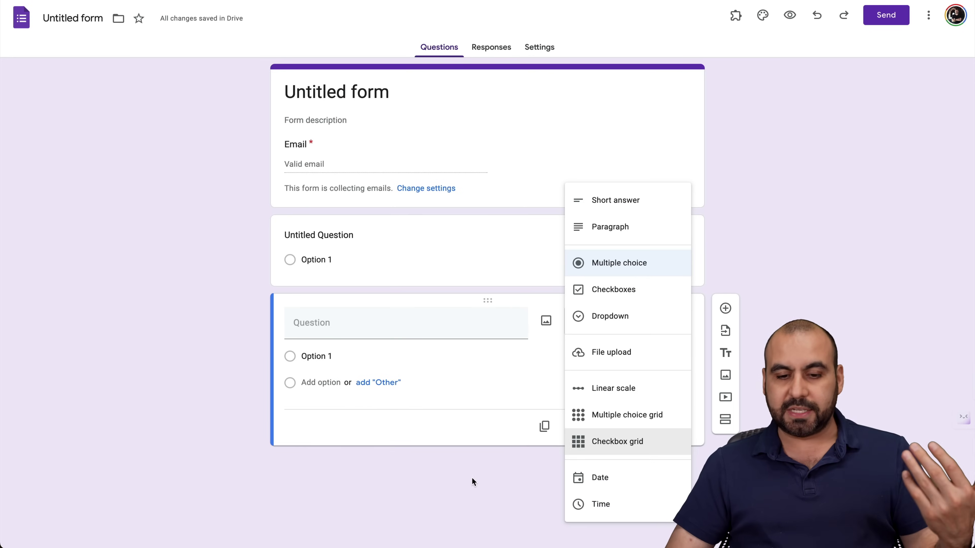
pyautogui.click(469, 485)
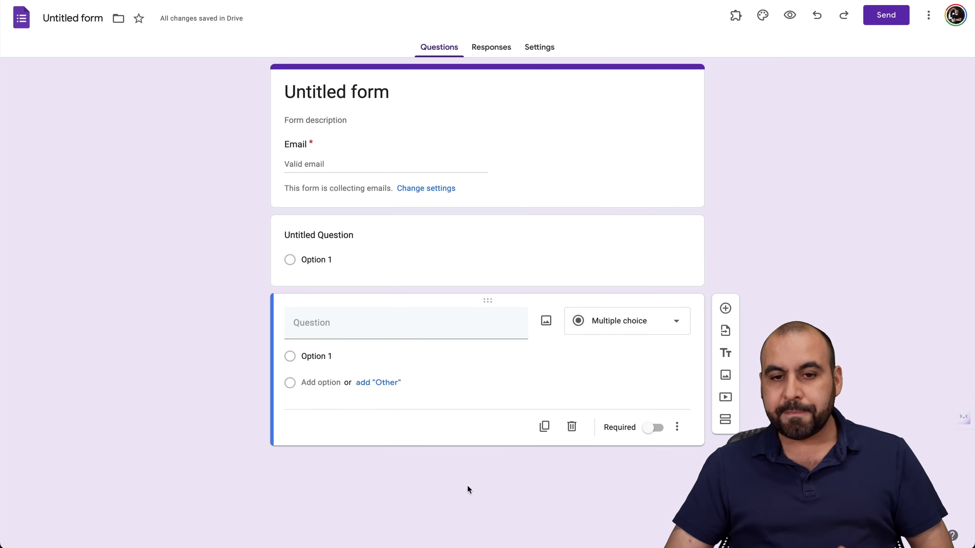
# - Set the confirmation message to 'Pay here:' followed by the PayPal donate link, and save it
pyautogui.click(542, 54)
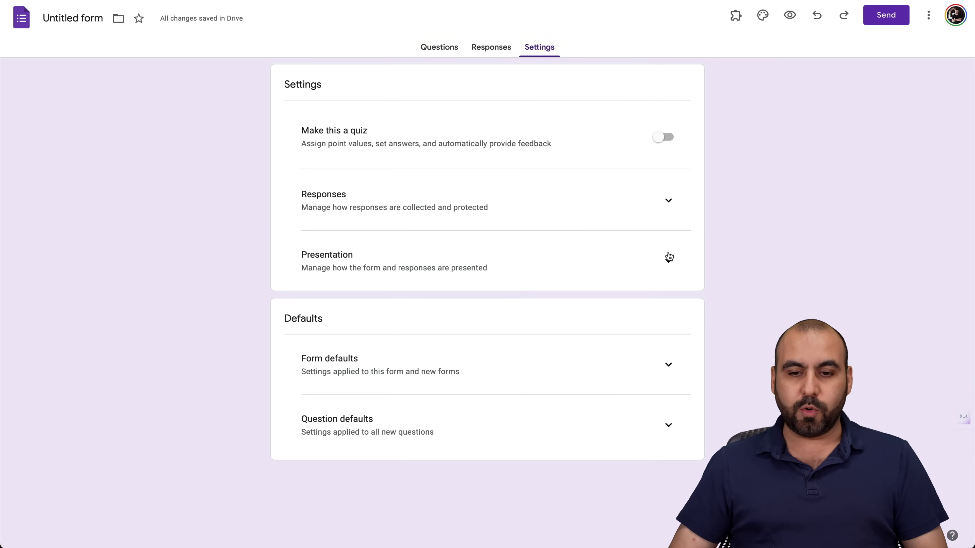
pyautogui.click(670, 260)
pyautogui.scroll(-2, 623, 313)
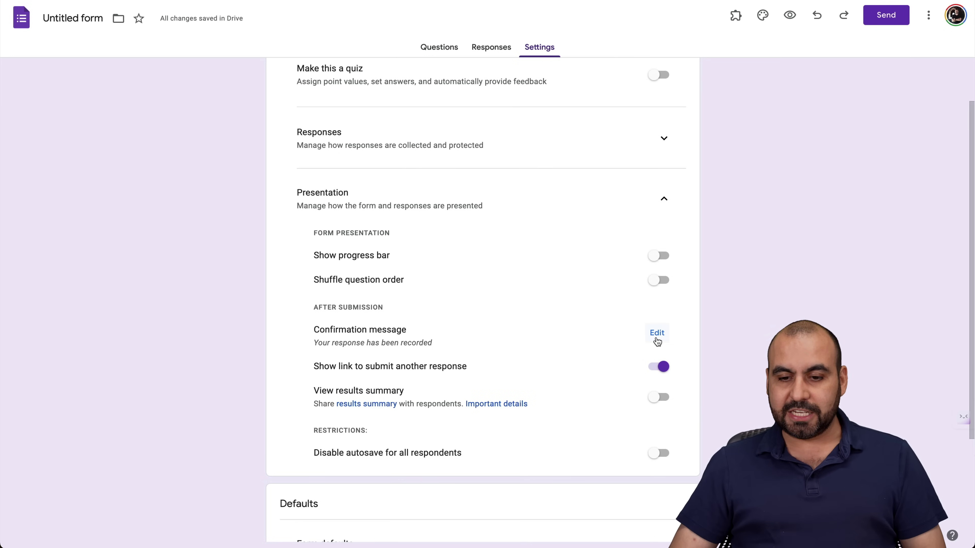
pyautogui.click(655, 340)
pyautogui.click(395, 341)
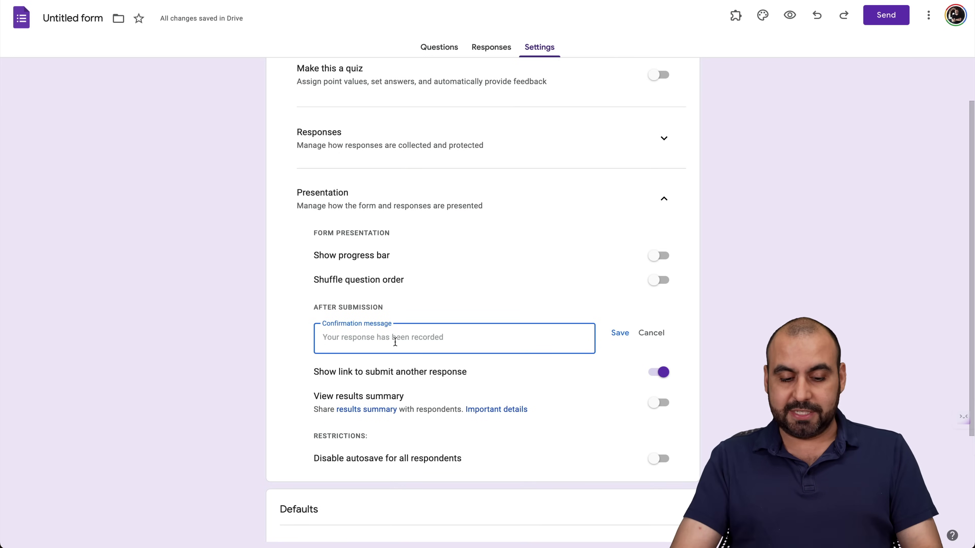
pyautogui.write('Pay here')
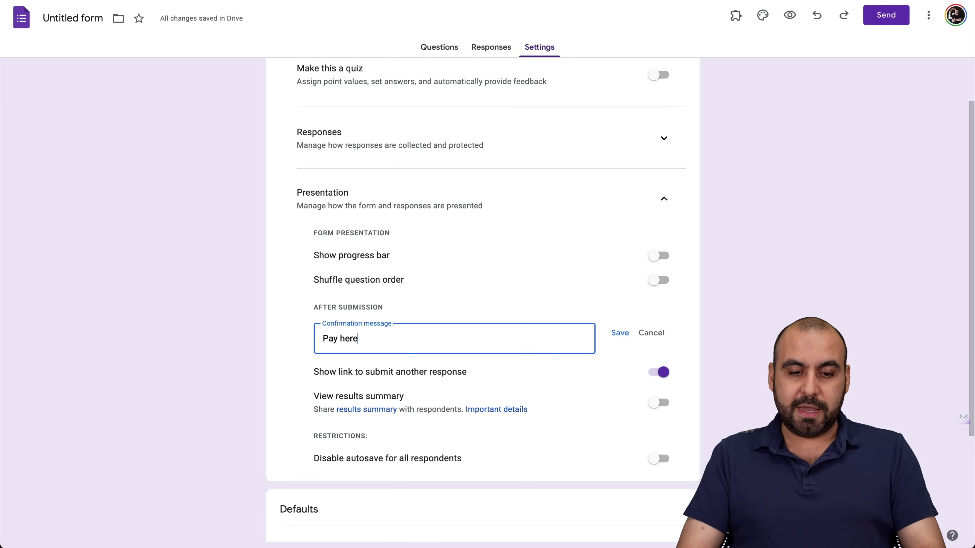
pyautogui.write(':')
pyautogui.write('https://www.paypal.com/donate/?hosted_button_id=SKERCTUW27496')
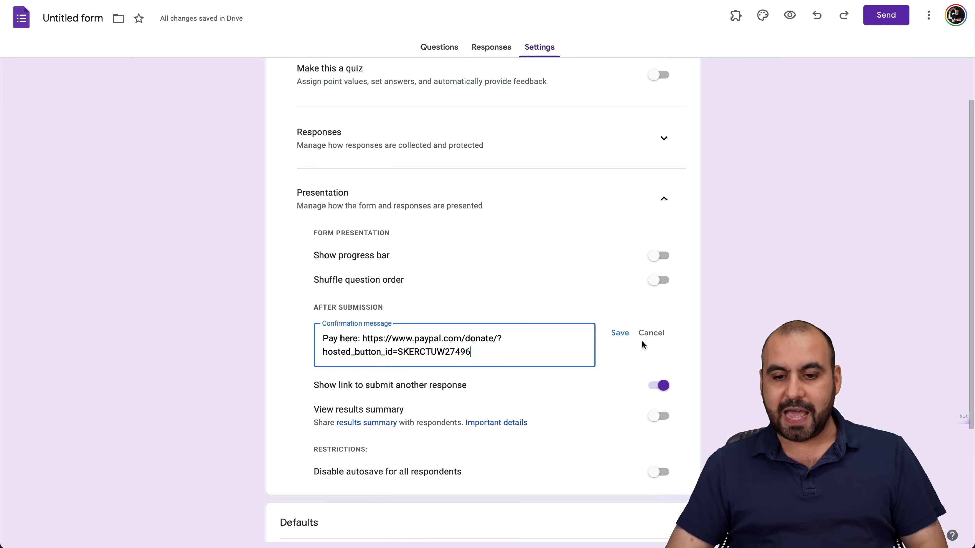
pyautogui.click(620, 334)
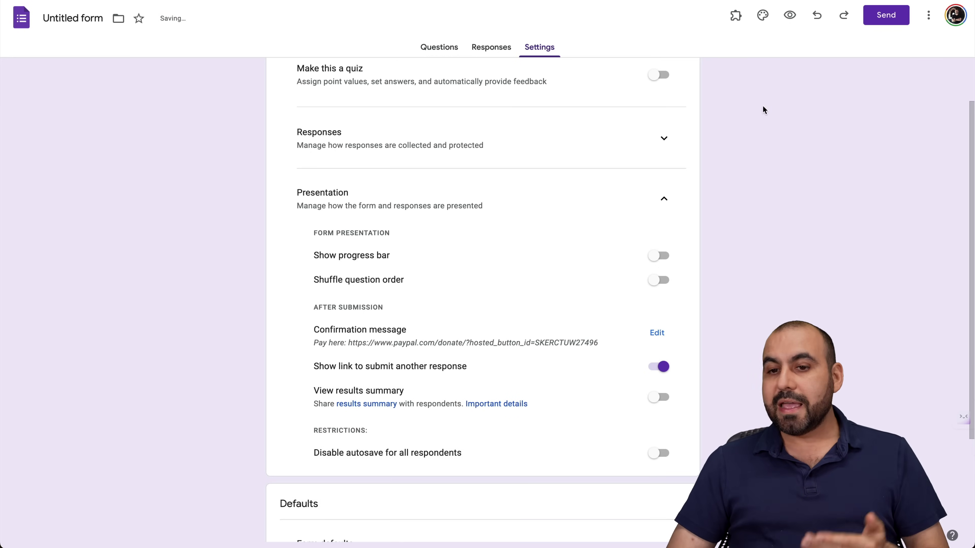
# - Submit a preview response with a test e-mail and Option 1 in both questions, then return to the editor
pyautogui.click(796, 21)
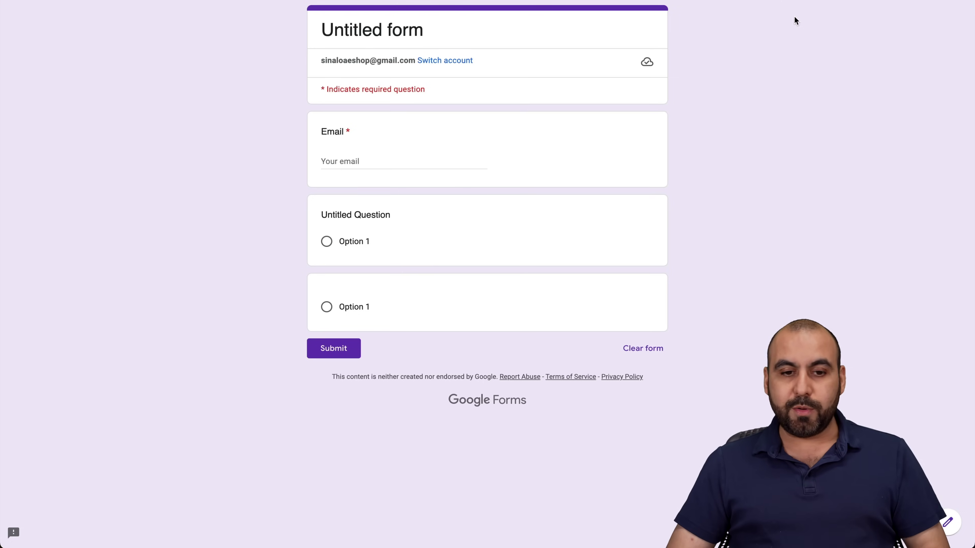
pyautogui.click(339, 163)
pyautogui.write('test@test.com')
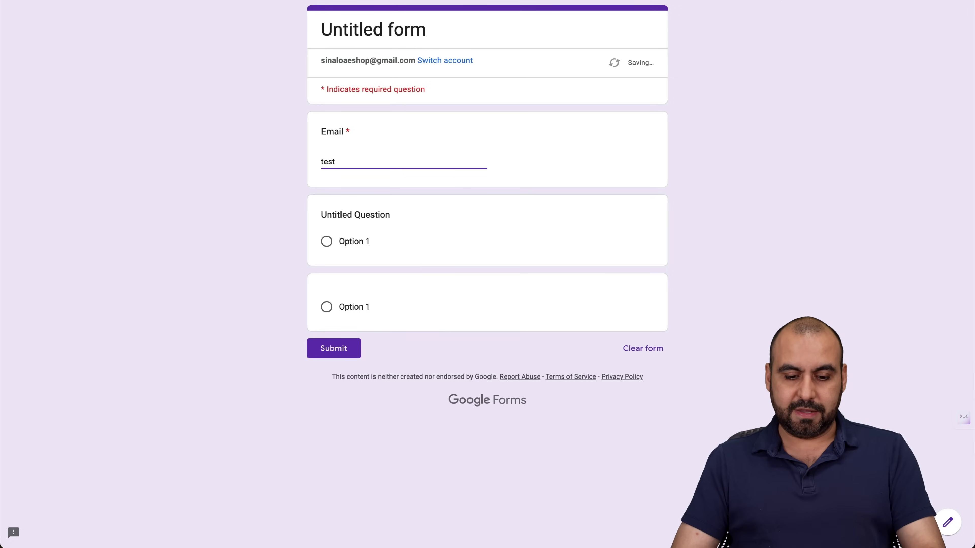
pyautogui.click(326, 241)
pyautogui.click(326, 326)
pyautogui.click(352, 389)
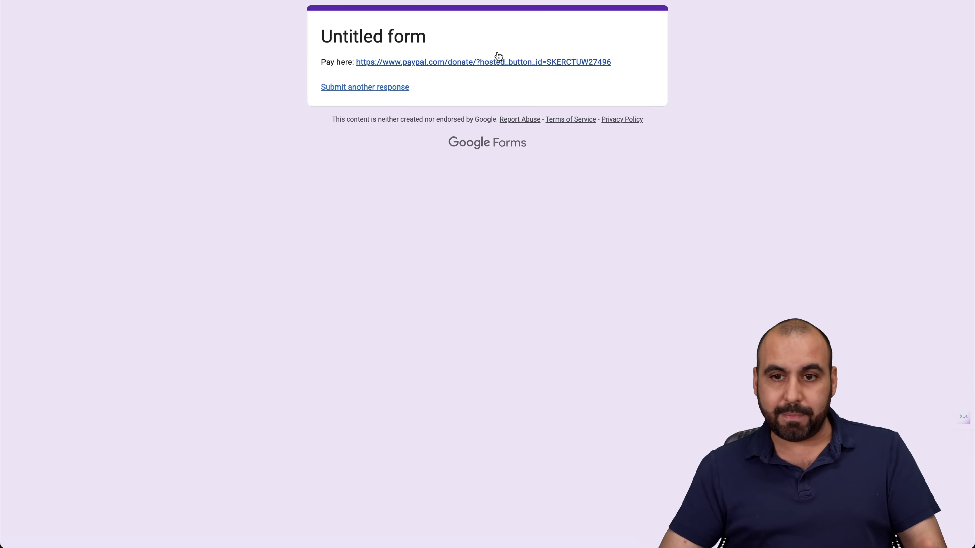
pyautogui.hotkey('ctrl', 'Tab')
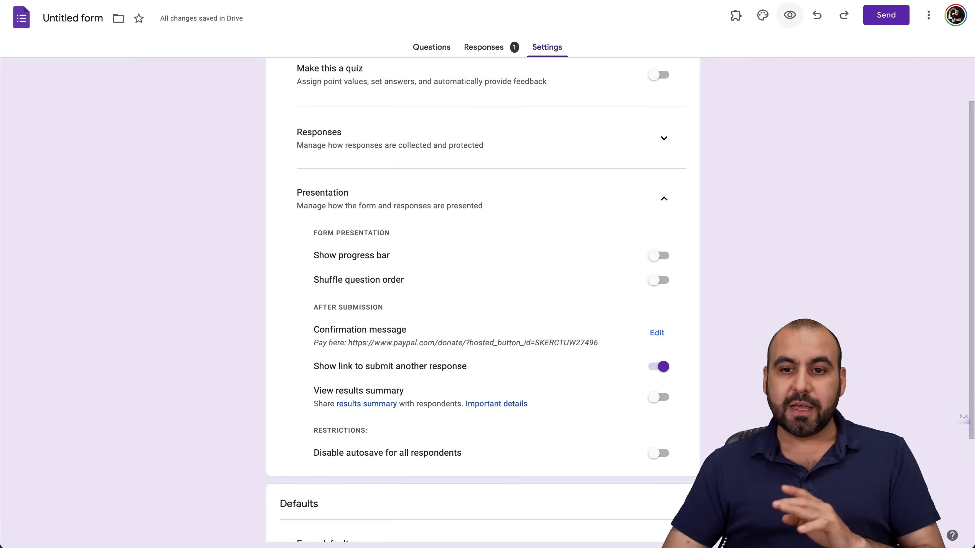
# - Delete both placeholder question cards on the Questions tab
pyautogui.scroll(2, 555, 207)
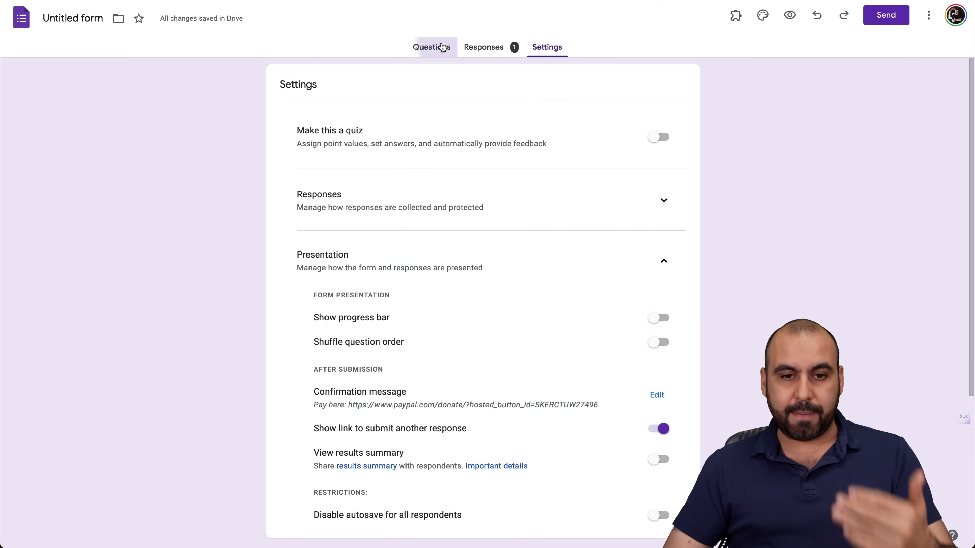
pyautogui.click(441, 46)
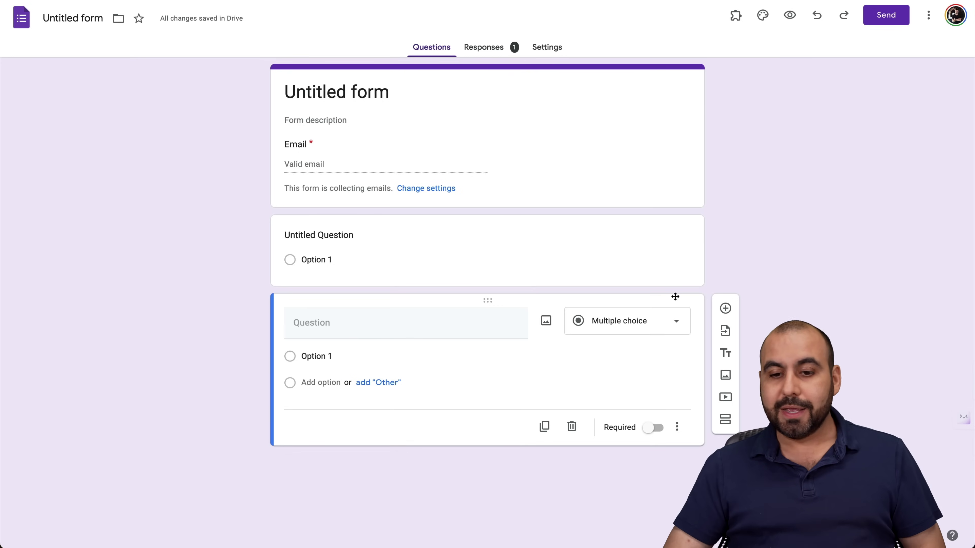
pyautogui.click(572, 427)
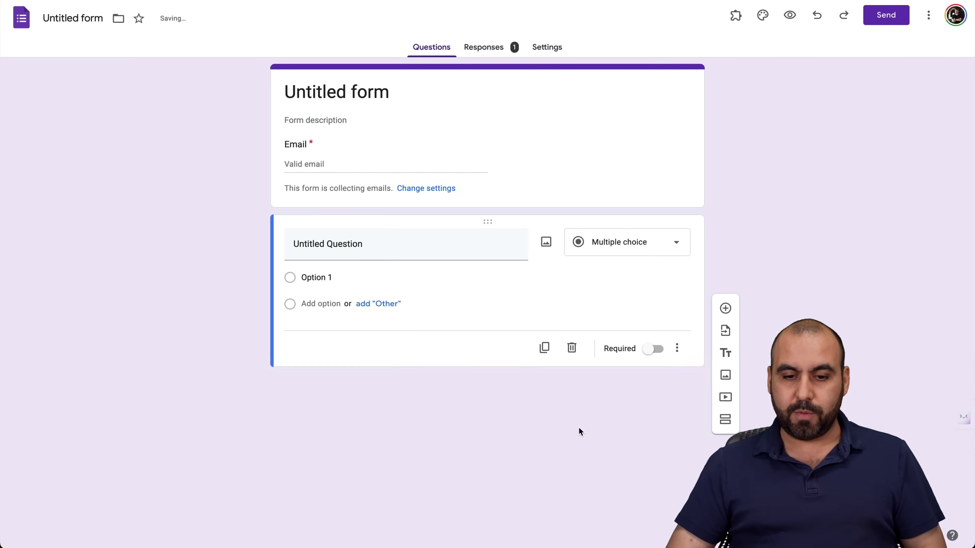
pyautogui.click(572, 349)
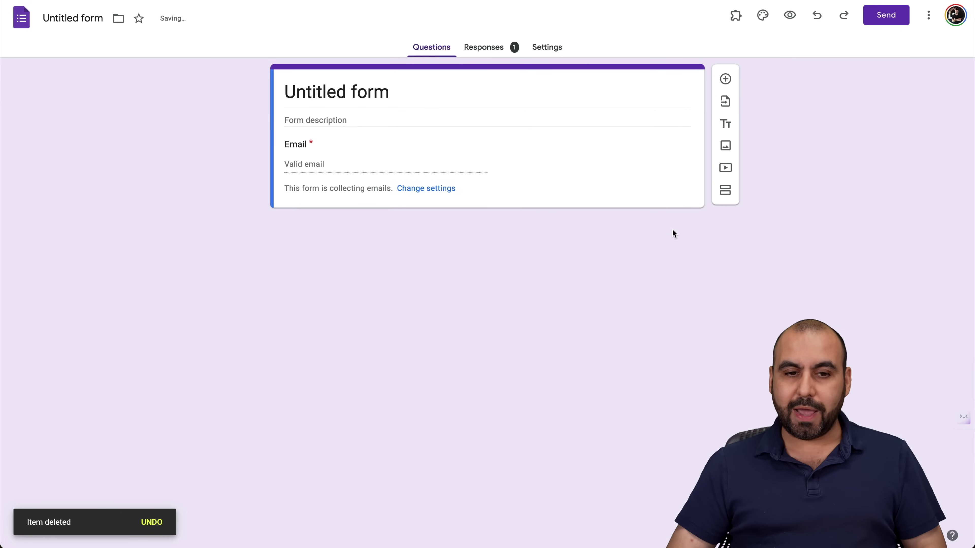
# - Add a new multiple-choice question titled 'Payment here'
pyautogui.click(725, 81)
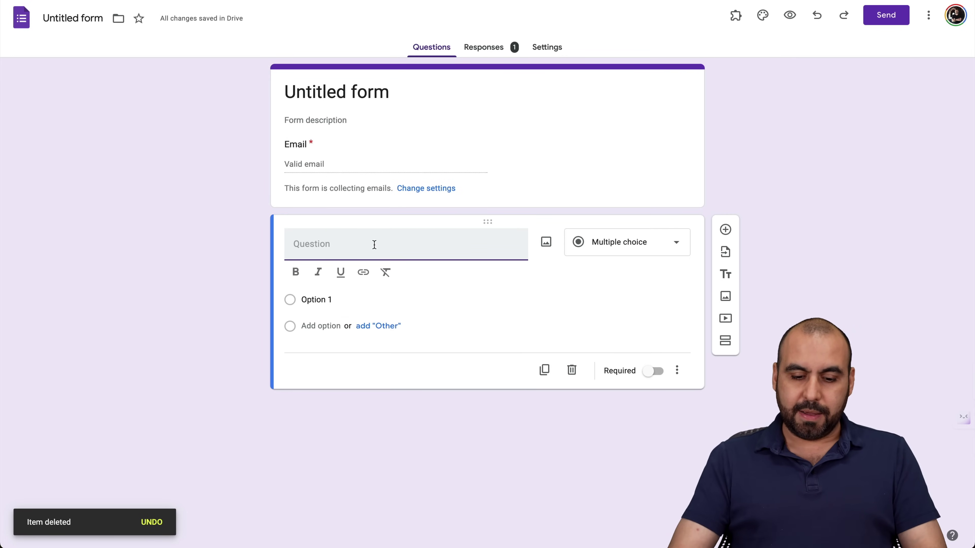
pyautogui.write('Payement here')
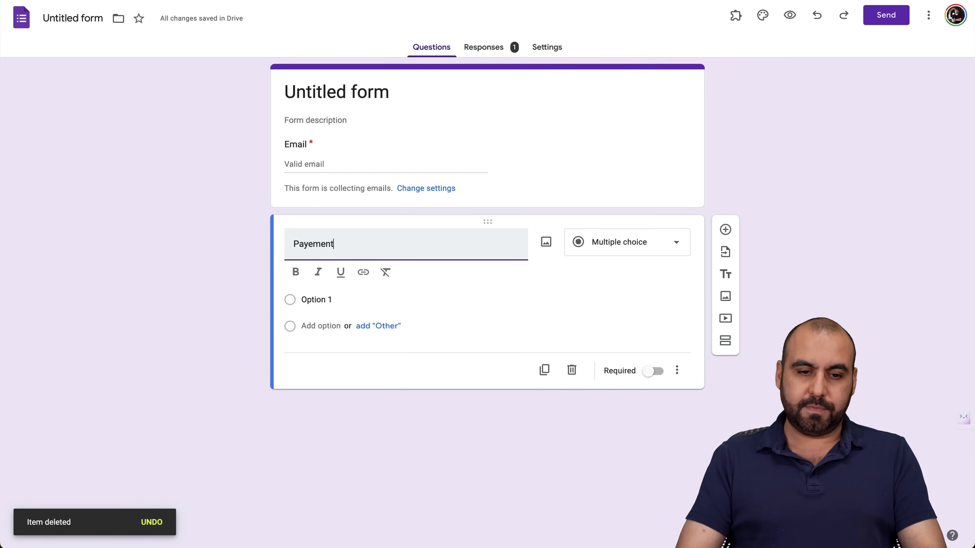
pyautogui.click(308, 244)
pyautogui.press('Delete')
# - Upload qrcode.png as the Payment here question's image and add Option 2
pyautogui.click(547, 239)
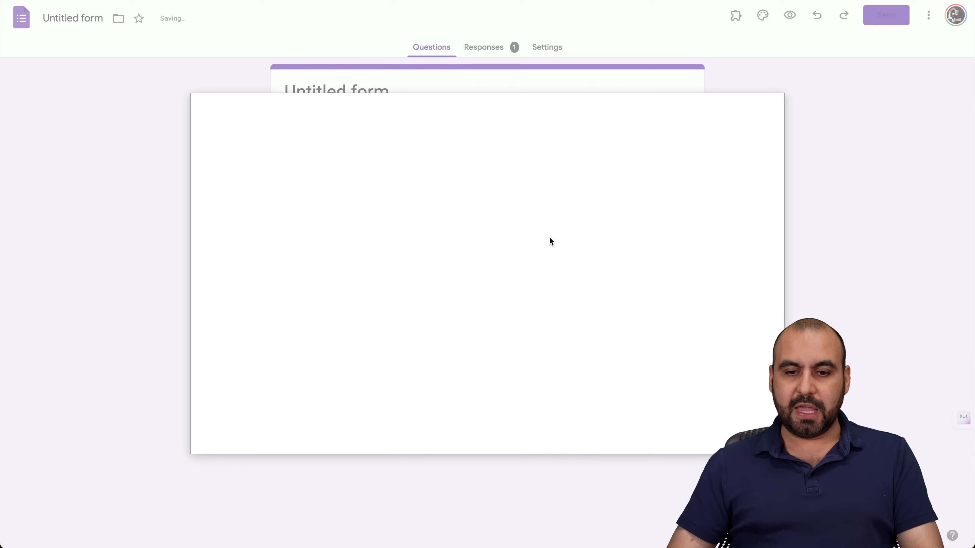
pyautogui.click(482, 347)
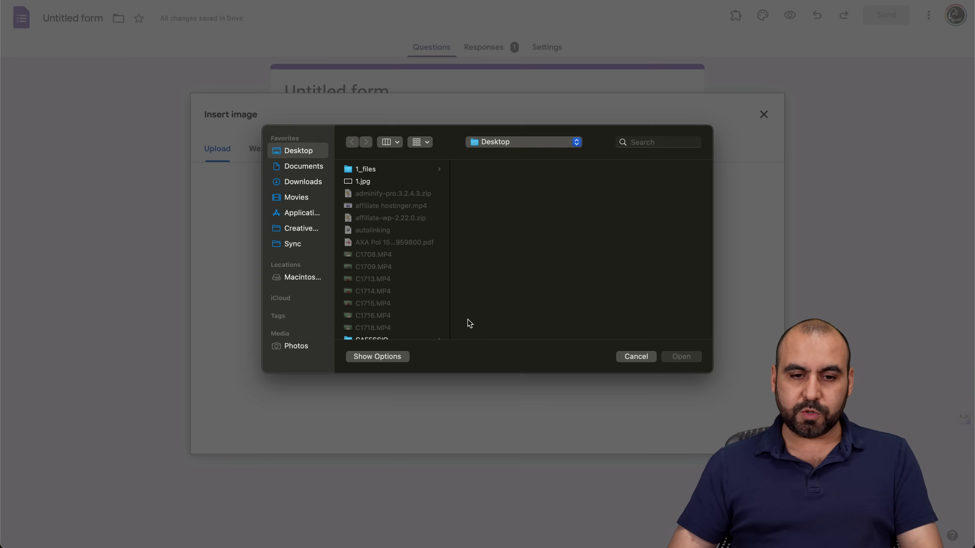
pyautogui.scroll(-5, 381, 272)
pyautogui.scroll(-5, 395, 250)
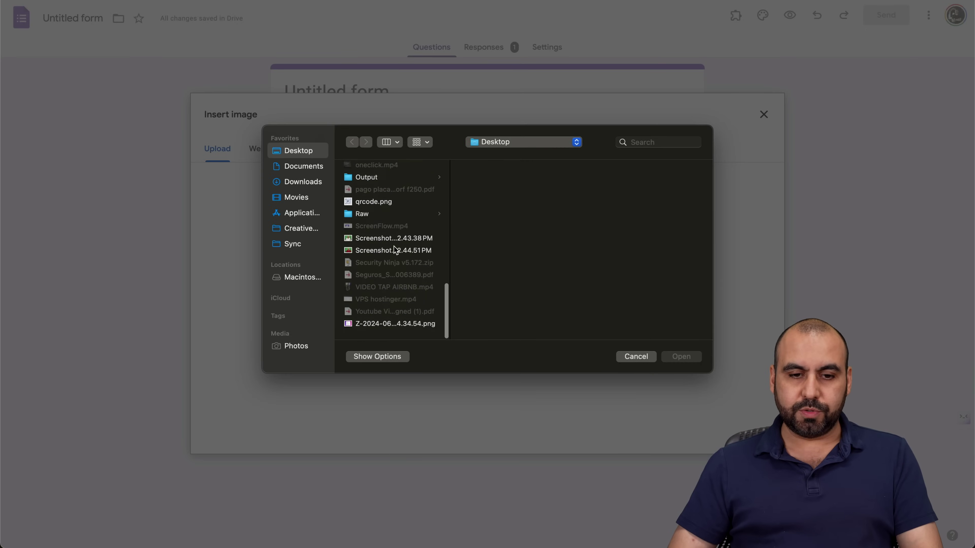
pyautogui.doubleClick(376, 207)
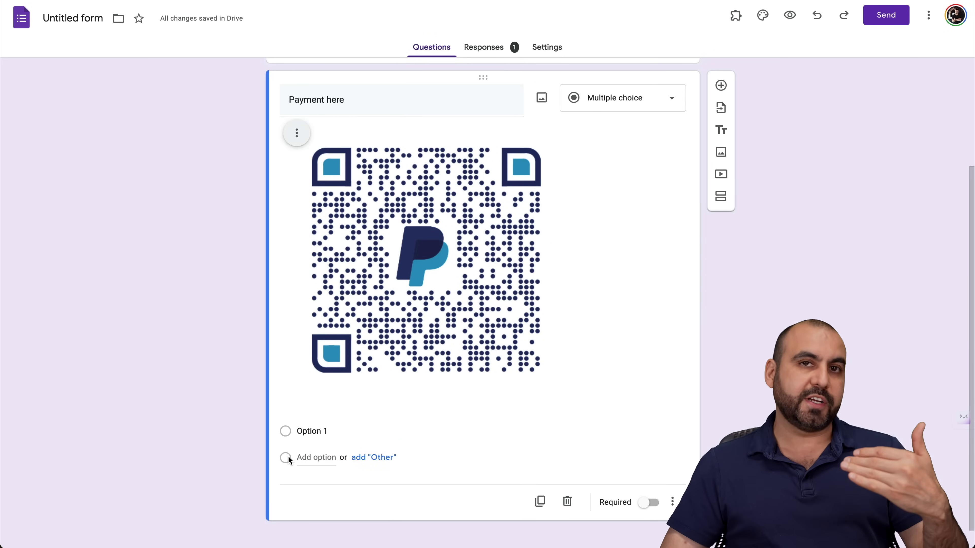
pyautogui.click(315, 457)
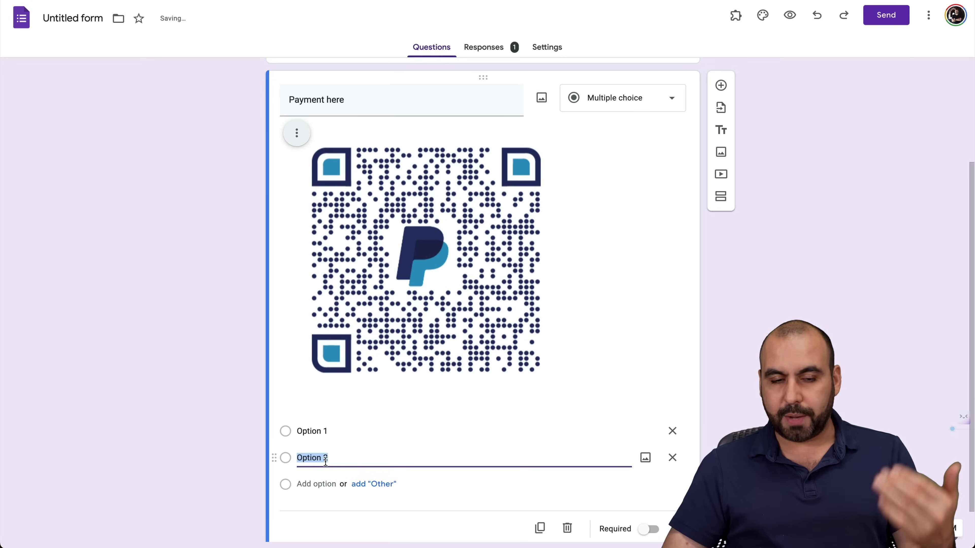
# - Preview the form, close the preview, and scroll back through the editor
pyautogui.click(250, 335)
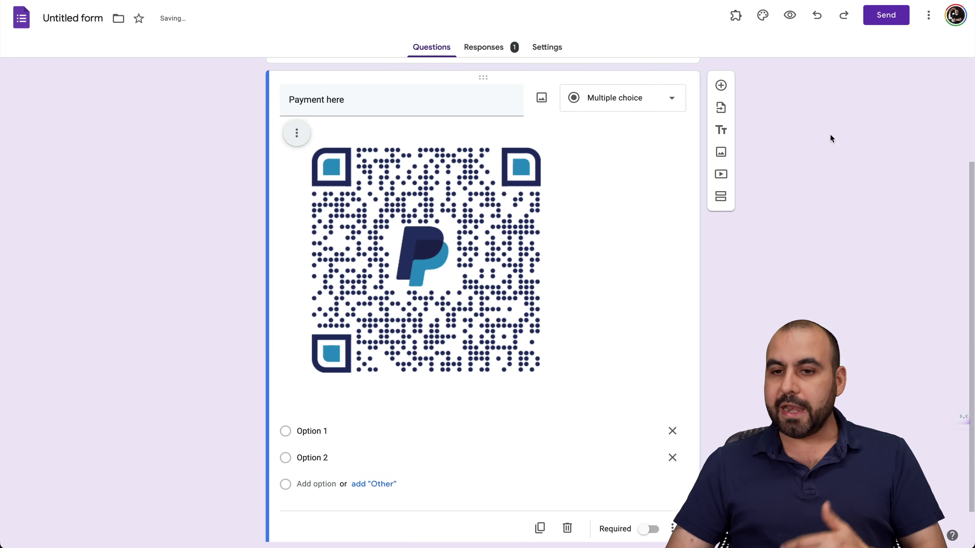
pyautogui.click(791, 15)
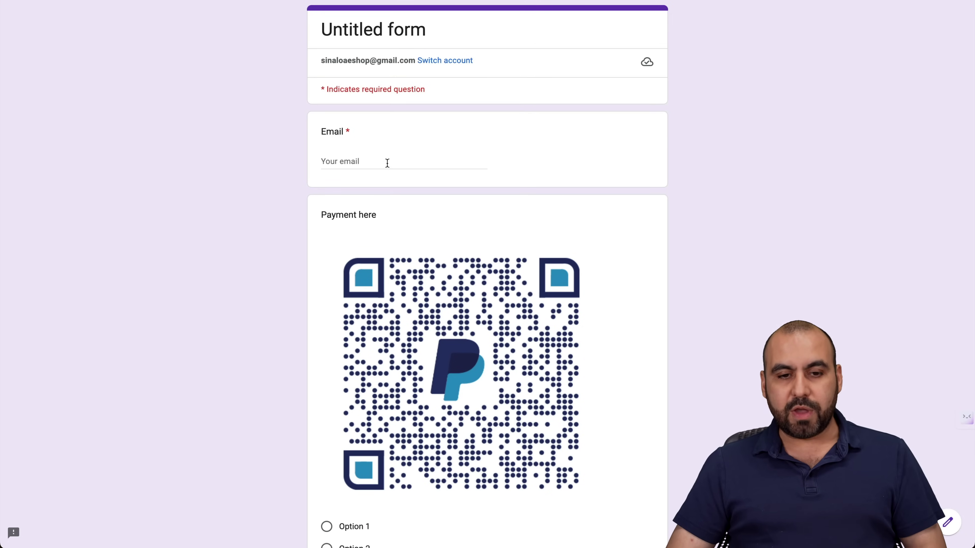
pyautogui.click(387, 164)
pyautogui.scroll(-3, 434, 361)
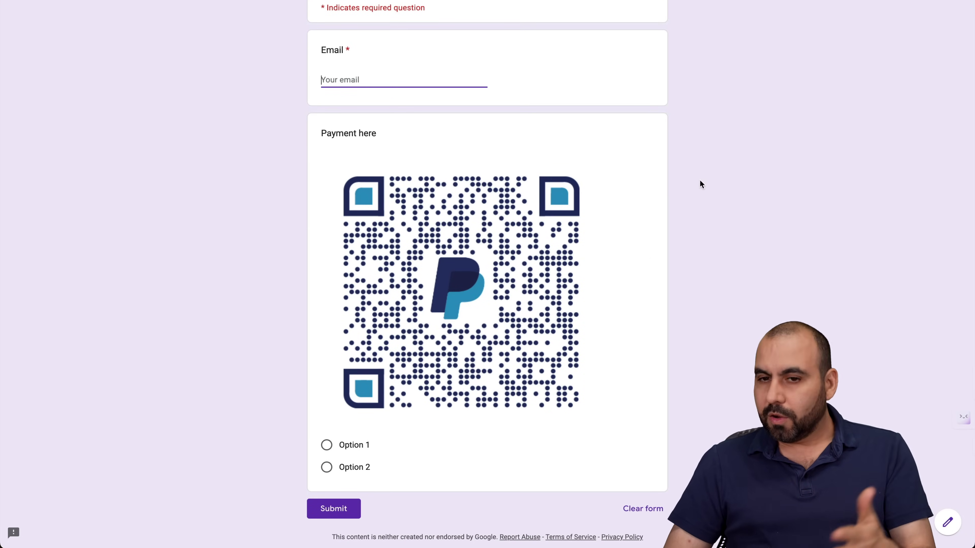
pyautogui.press('super+w')
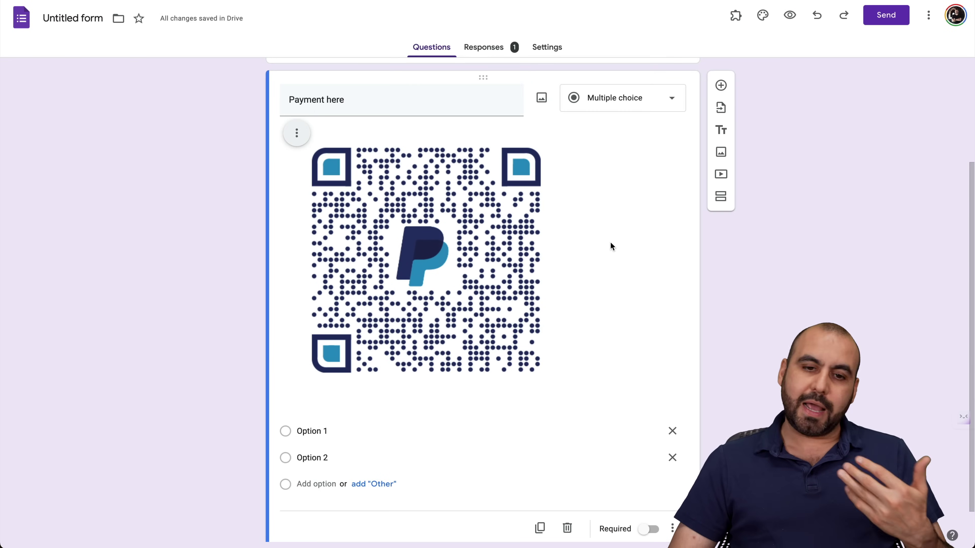
pyautogui.scroll(4, 610, 241)
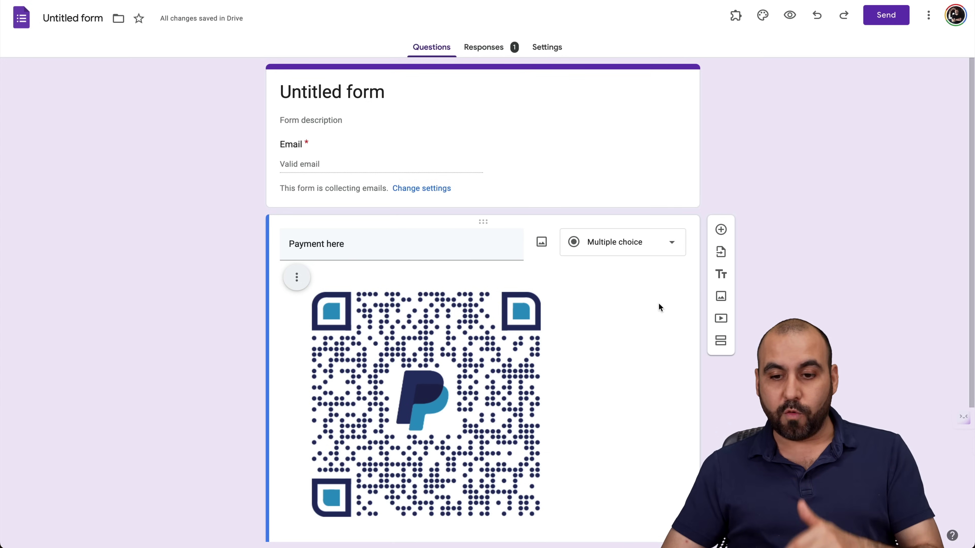
pyautogui.scroll(-5, 619, 343)
# - Delete the Payment here question and open the add-on marketplace from the More menu
pyautogui.click(566, 487)
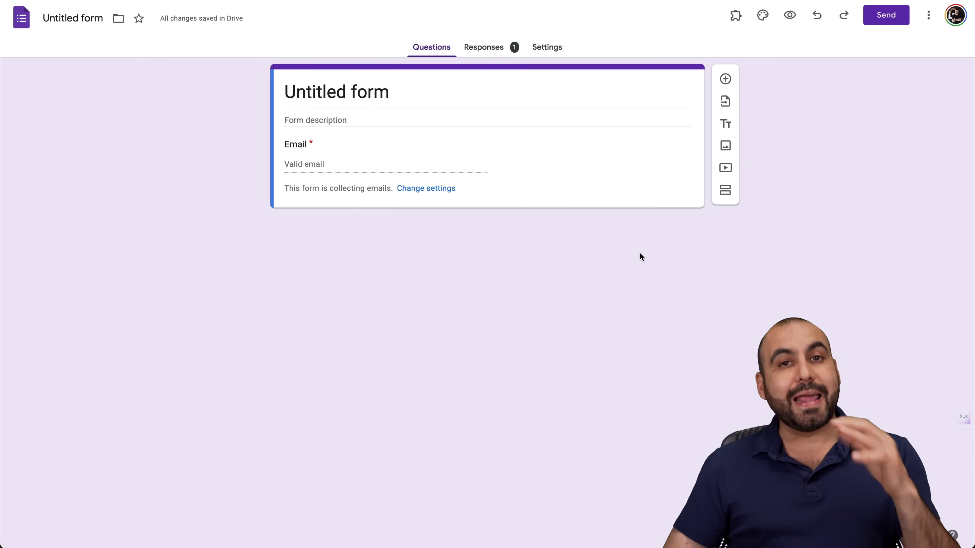
pyautogui.click(737, 19)
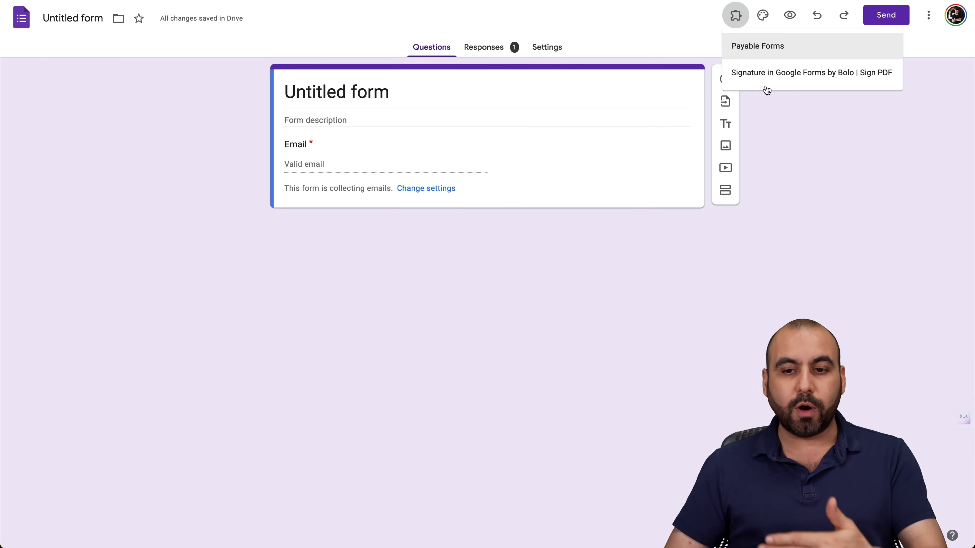
pyautogui.click(760, 220)
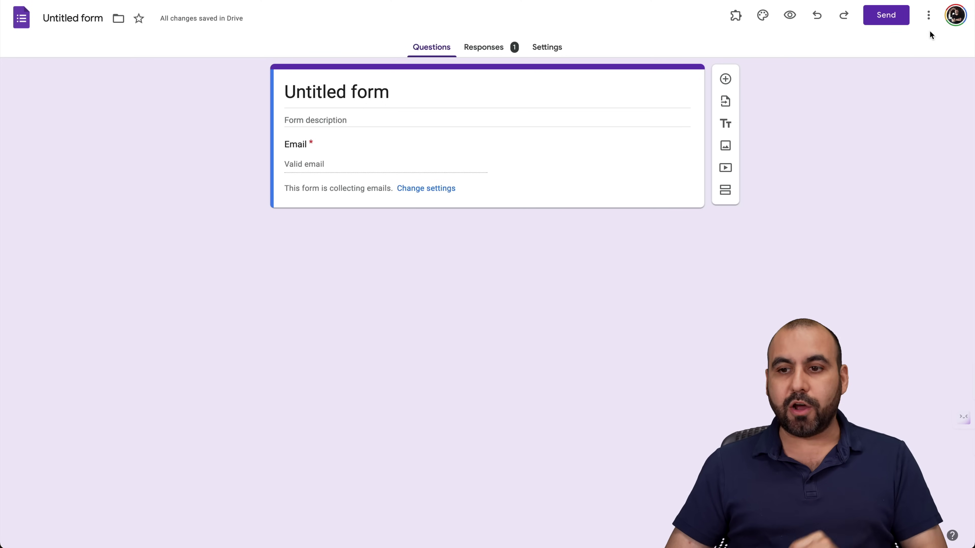
pyautogui.click(929, 15)
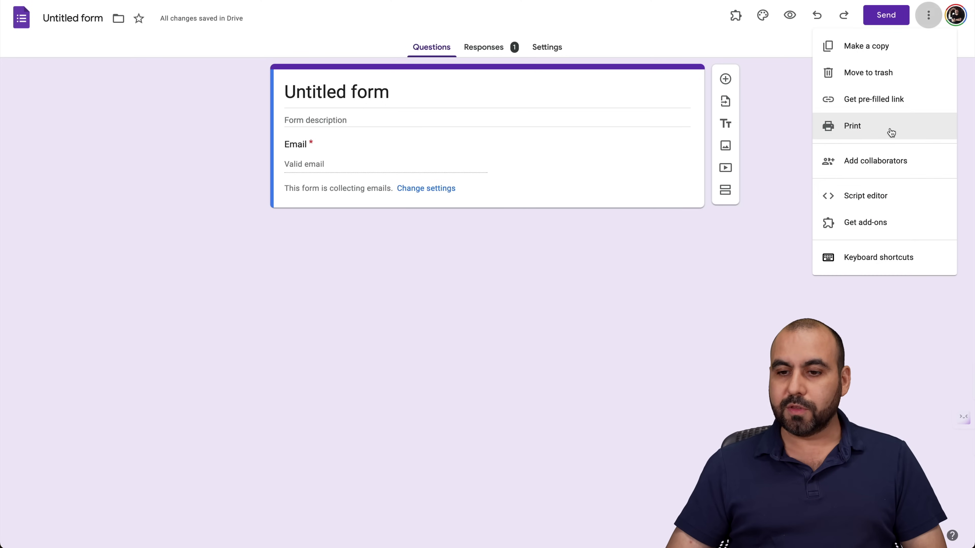
pyautogui.click(872, 224)
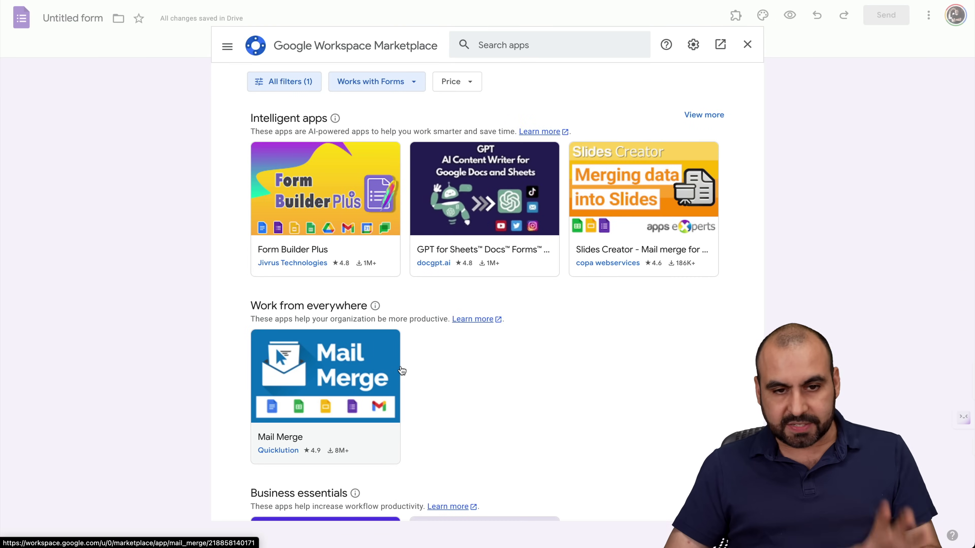
# - Search the Marketplace for 'payable', view the installed Payable Forms page, then close it
pyautogui.click(511, 48)
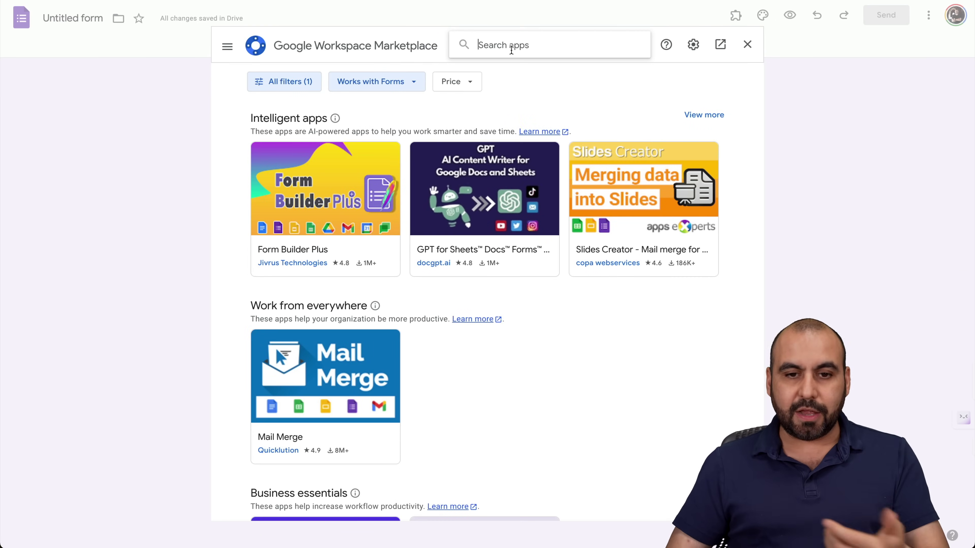
pyautogui.write('paya')
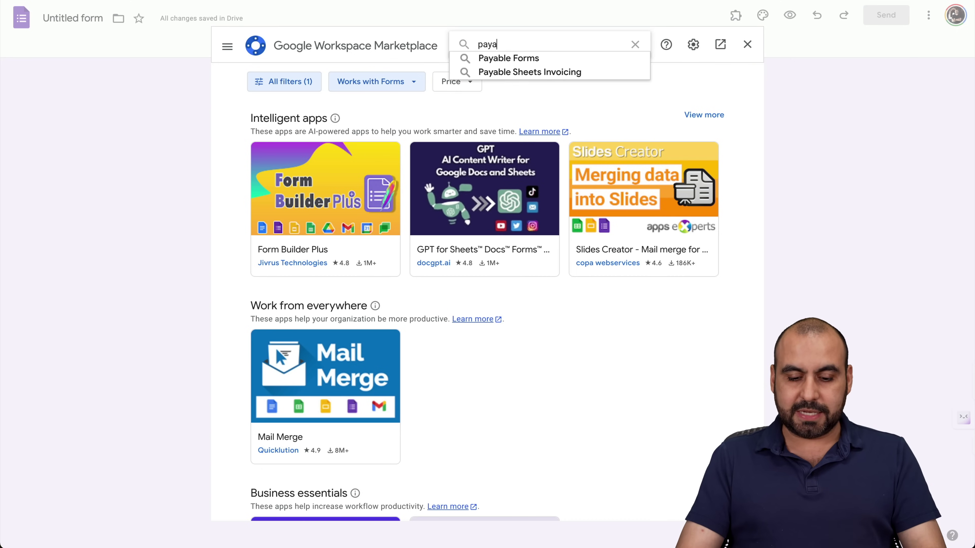
pyautogui.write('ble')
pyautogui.press('Return')
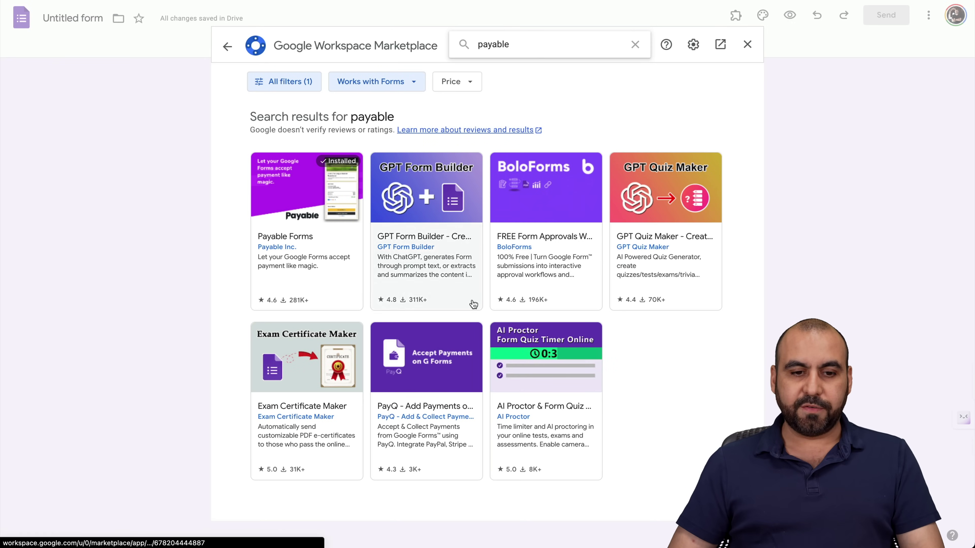
pyautogui.click(302, 198)
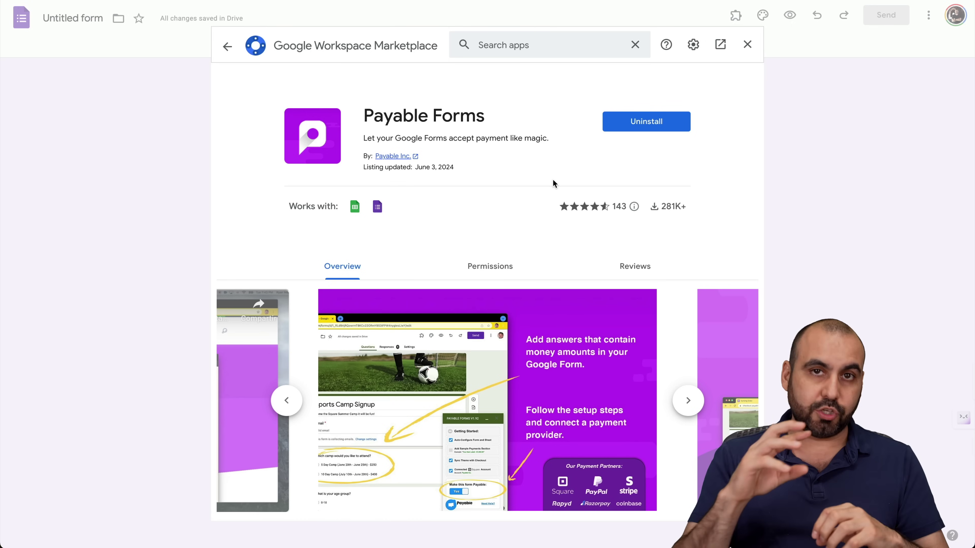
pyautogui.click(746, 44)
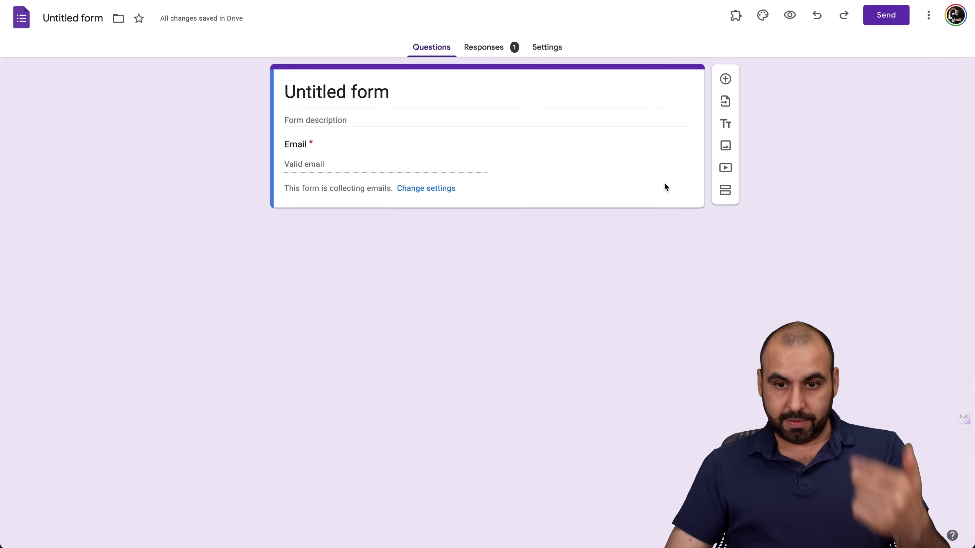
# - Add a multiple-choice question titled 'Service'
pyautogui.click(726, 79)
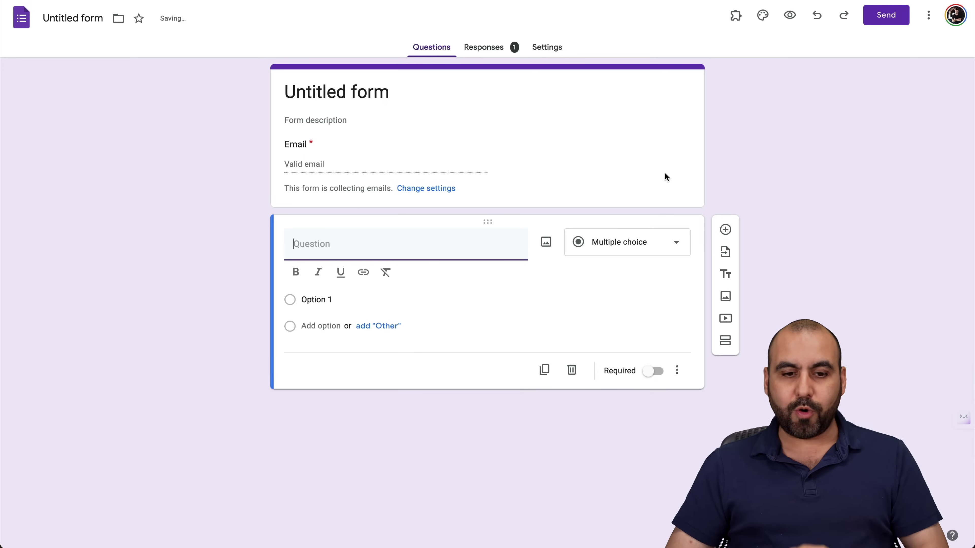
pyautogui.click(631, 249)
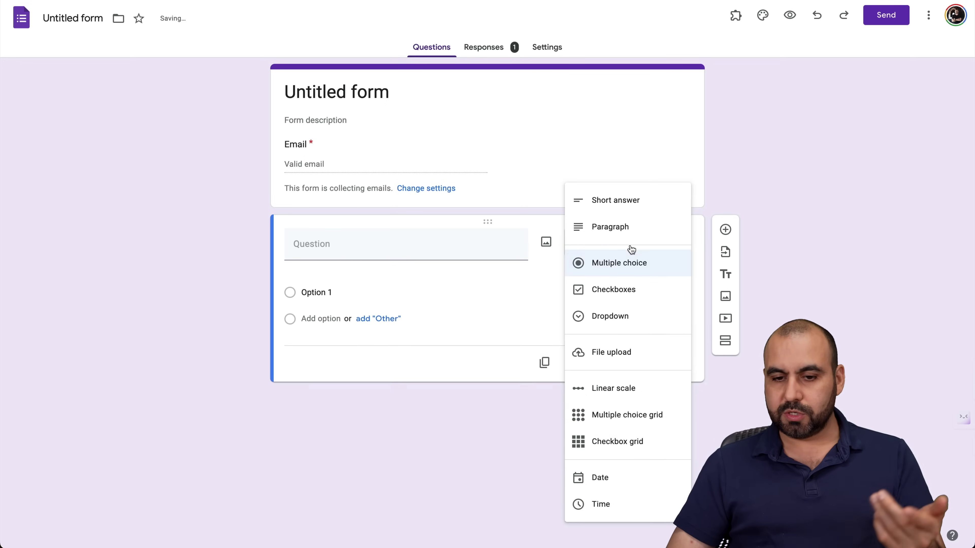
pyautogui.click(627, 266)
pyautogui.click(406, 240)
pyautogui.write('S')
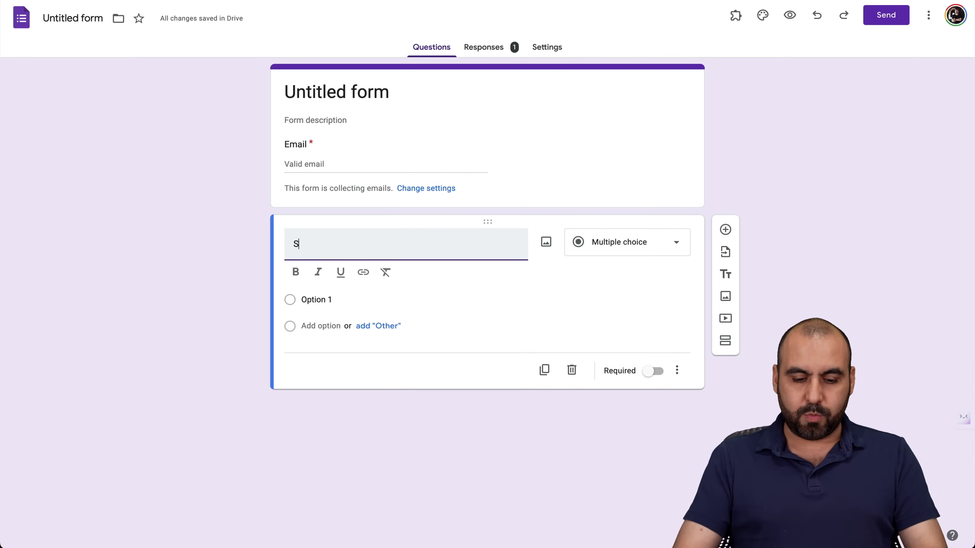
pyautogui.write('erivice')
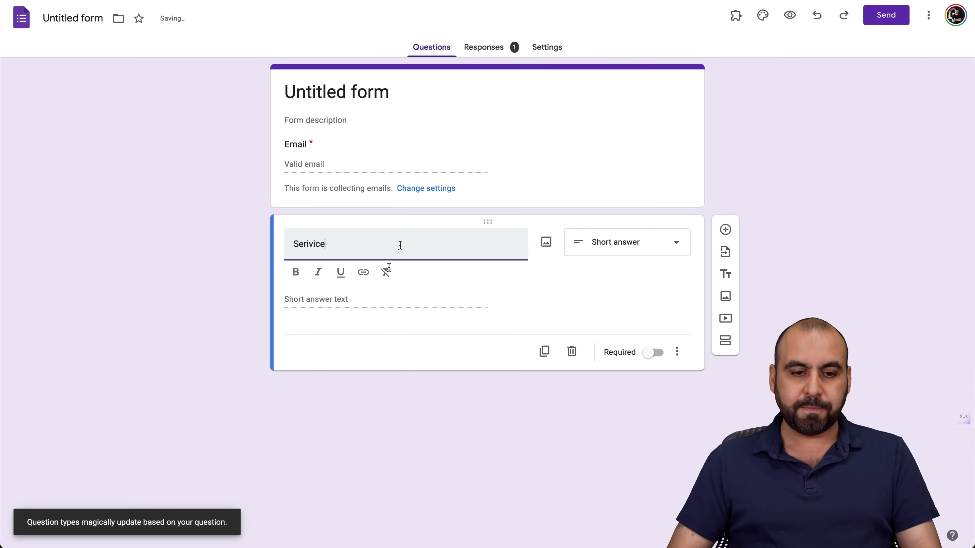
pyautogui.click(373, 298)
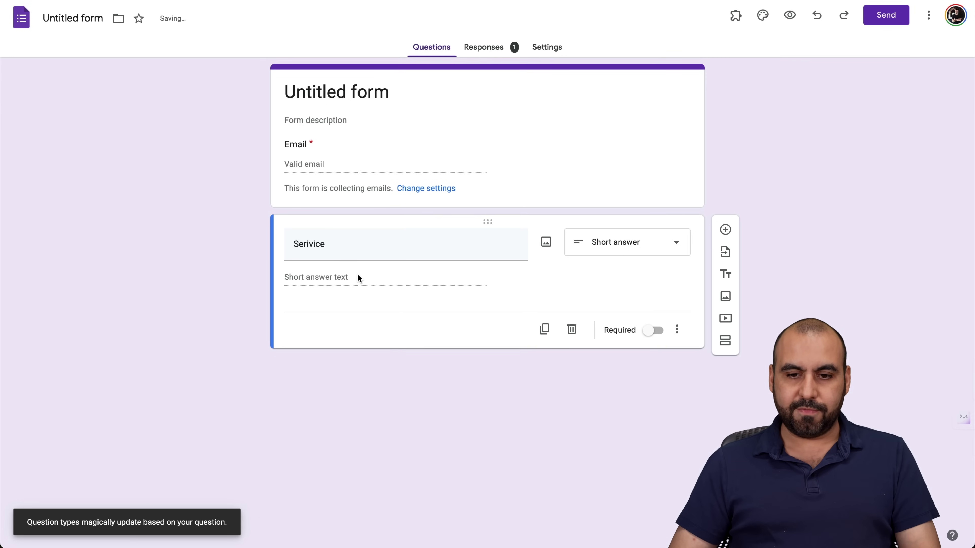
pyautogui.click(603, 251)
pyautogui.click(622, 264)
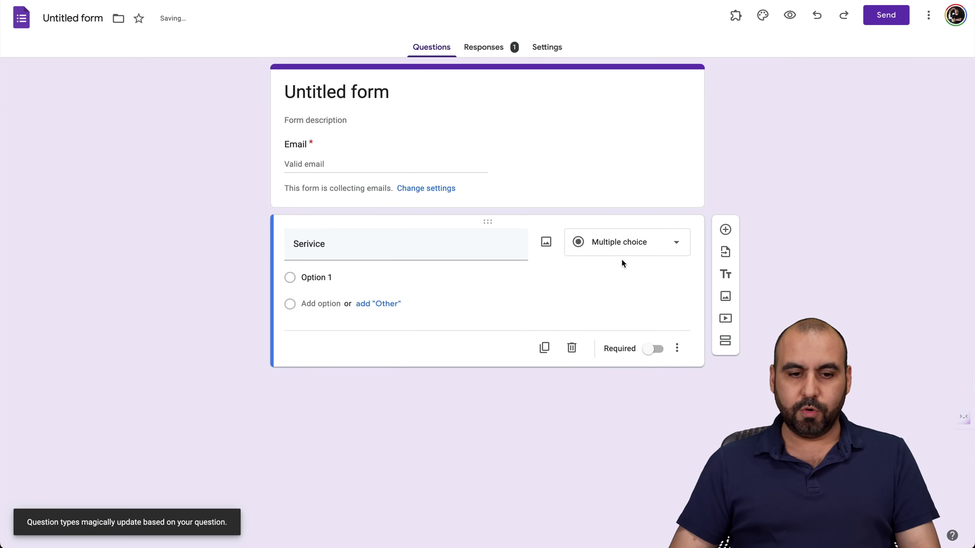
pyautogui.doubleClick(358, 242)
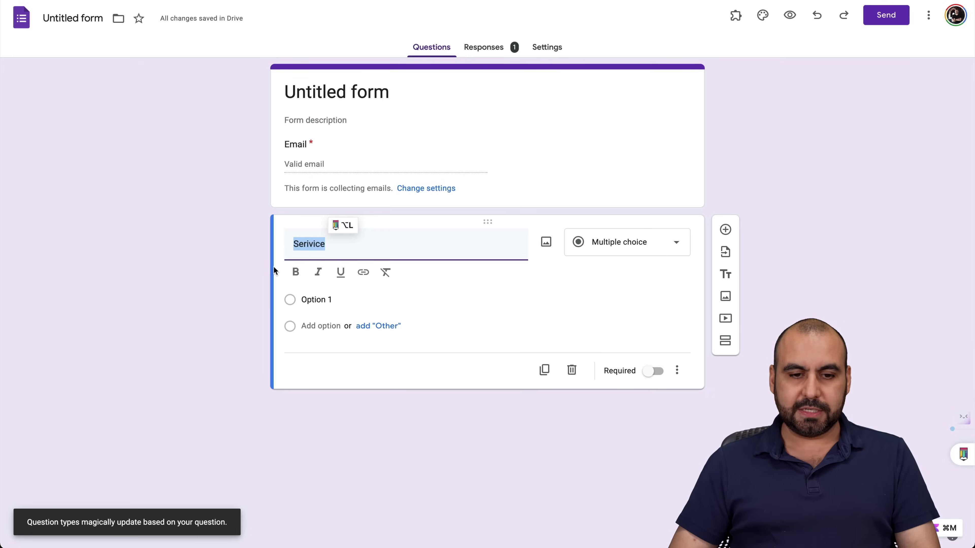
pyautogui.write('Service')
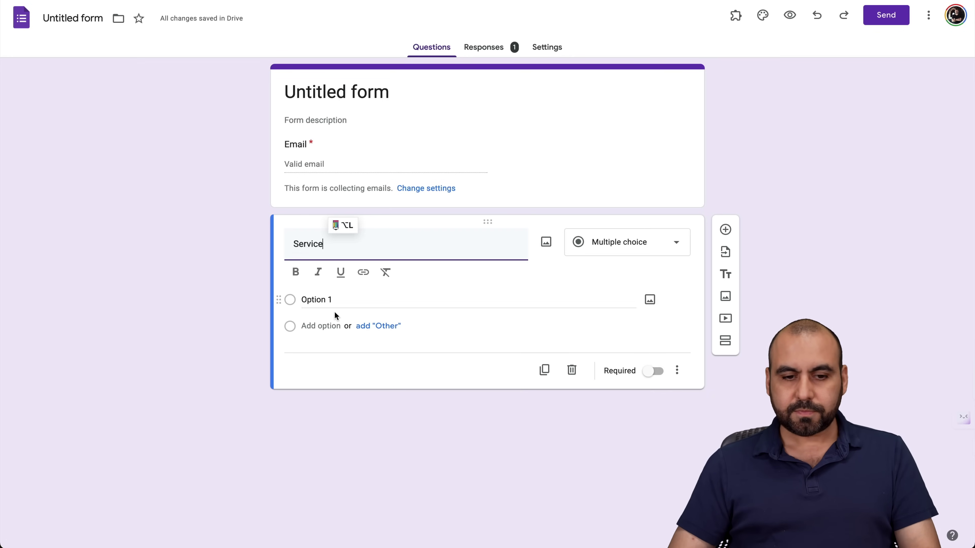
# - Give the Service question three options priced $10, $20 and $30
pyautogui.click(357, 296)
pyautogui.click(382, 279)
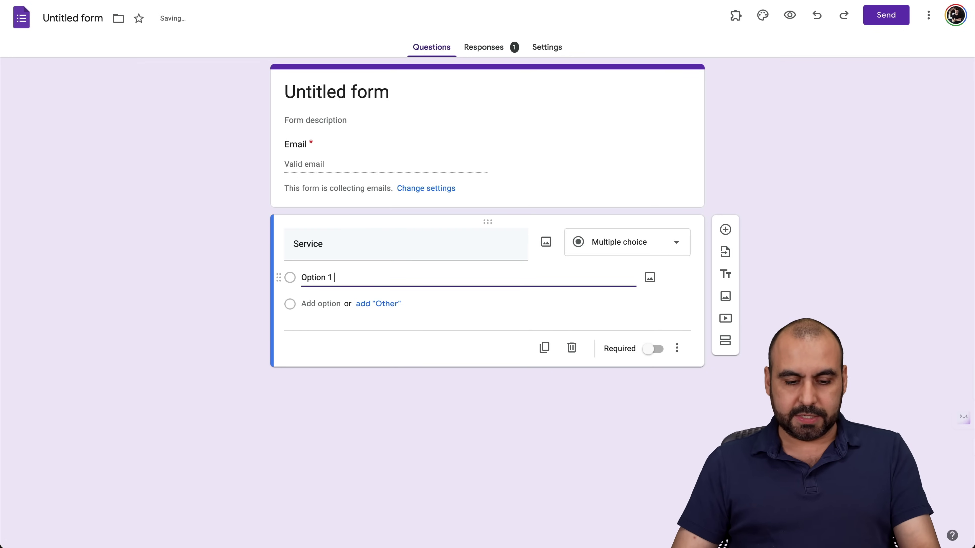
pyautogui.click(354, 304)
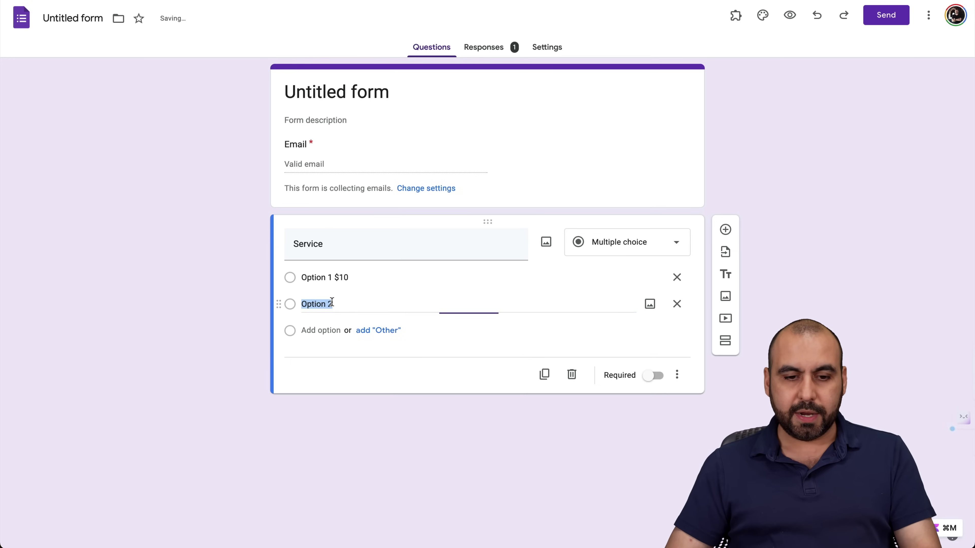
pyautogui.click(354, 304)
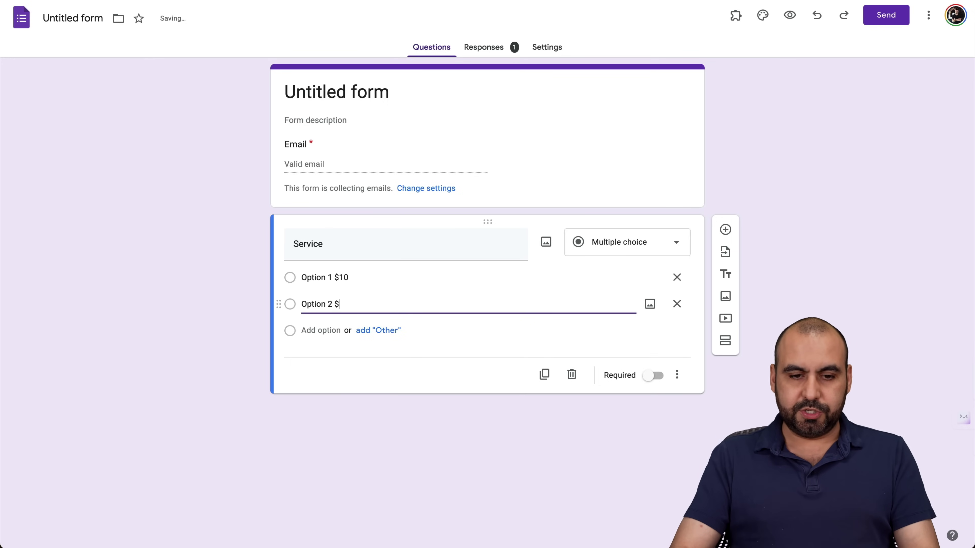
pyautogui.click(309, 329)
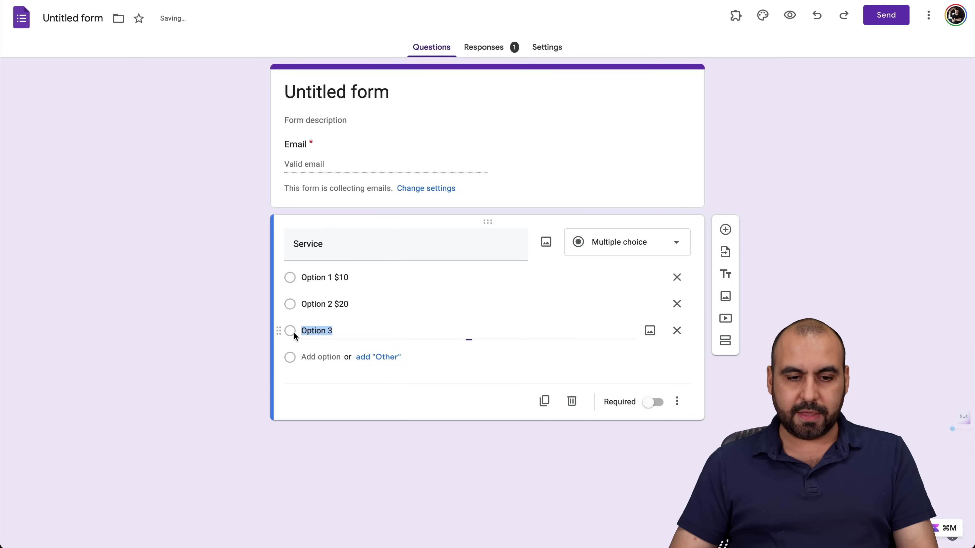
pyautogui.click(352, 326)
pyautogui.write('$30')
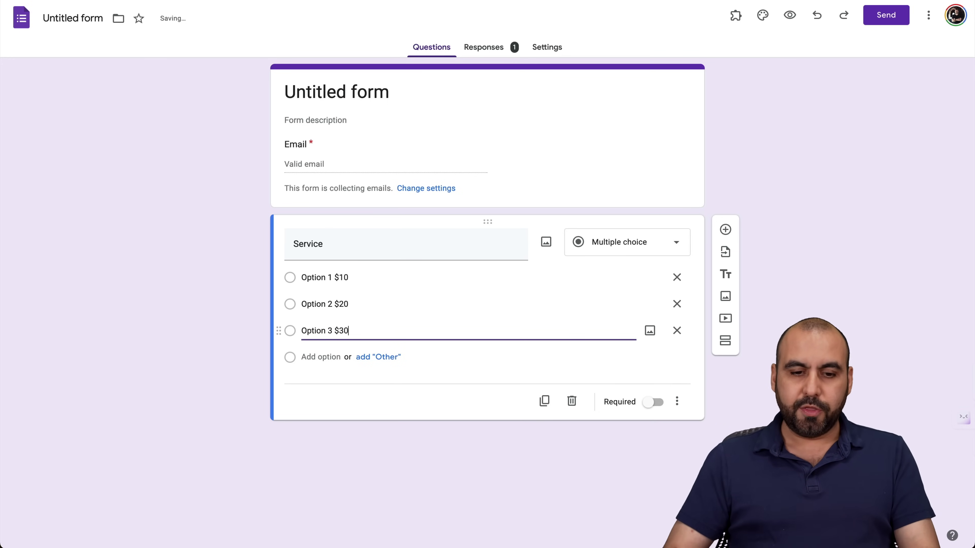
pyautogui.click(235, 299)
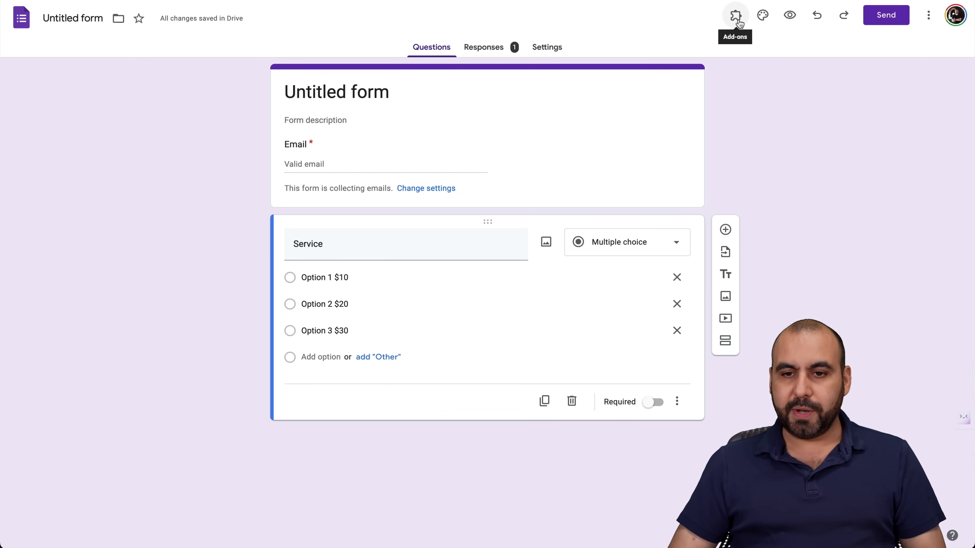
# - Launch the Payable Forms add-on and choose Make this Form Payable
pyautogui.click(737, 21)
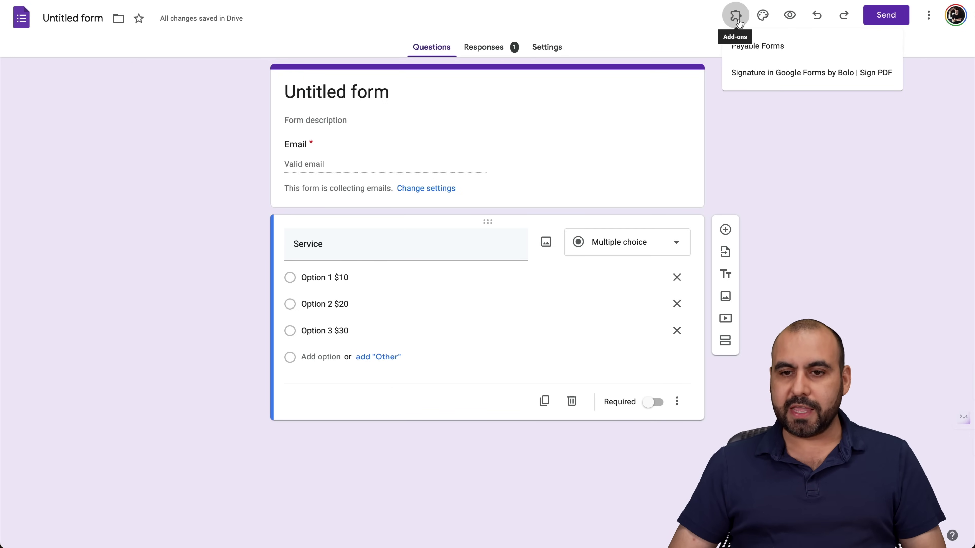
pyautogui.click(768, 45)
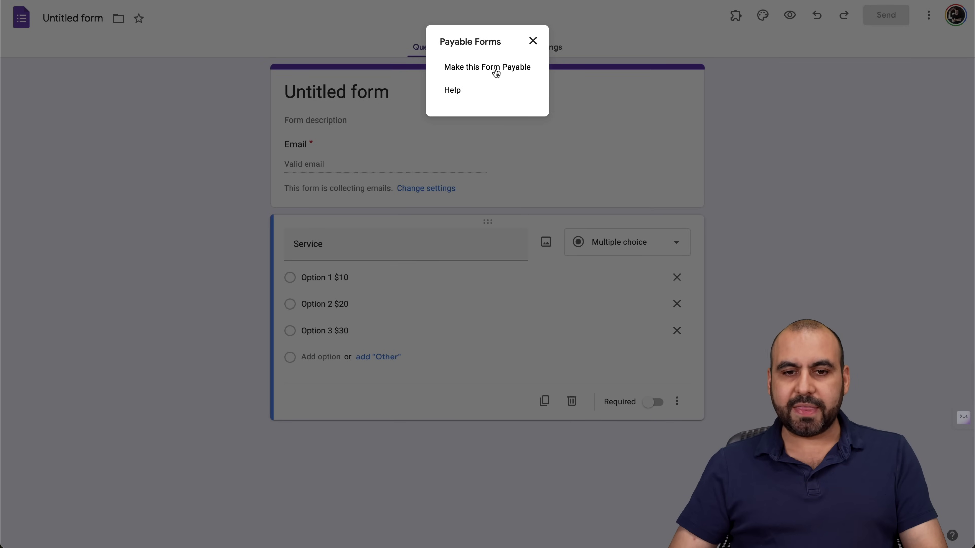
pyautogui.click(499, 68)
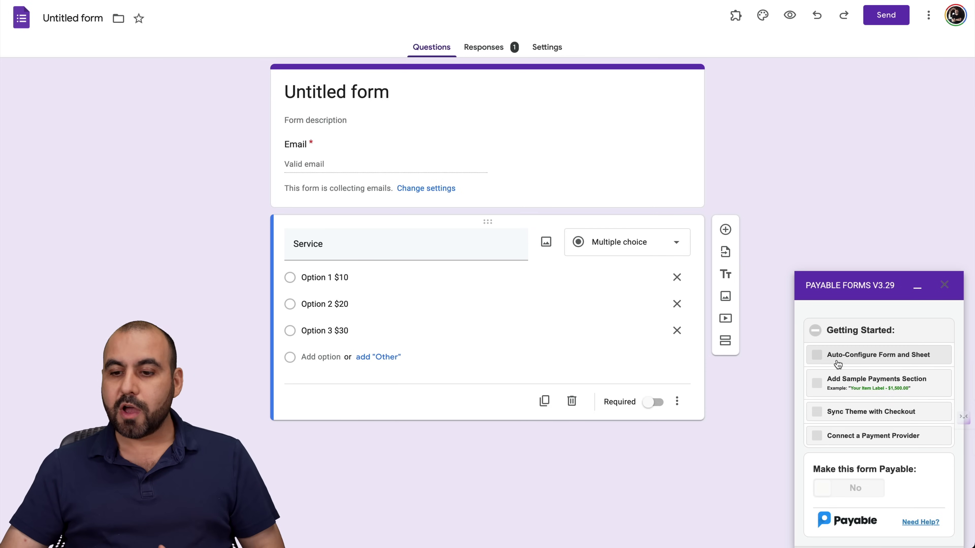
pyautogui.click(819, 352)
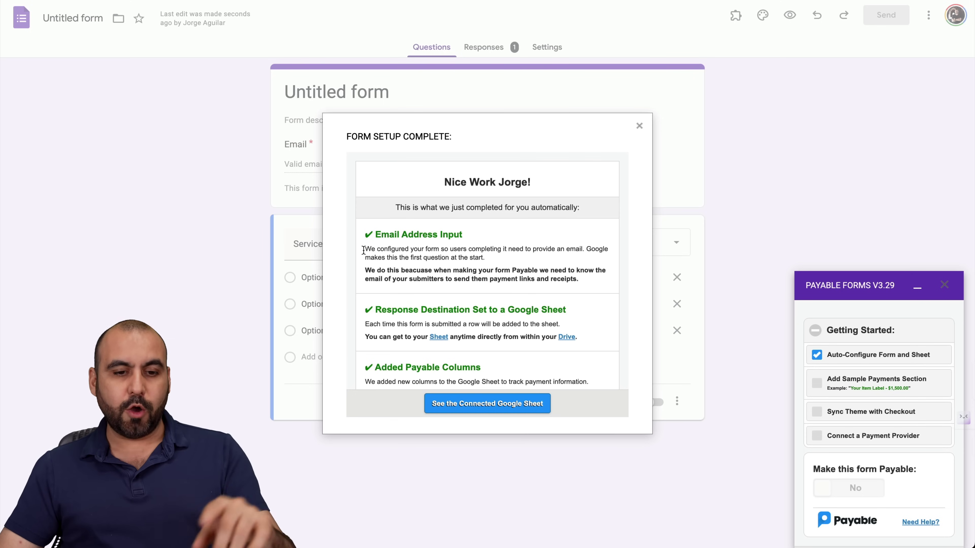
pyautogui.scroll(-1, 445, 310)
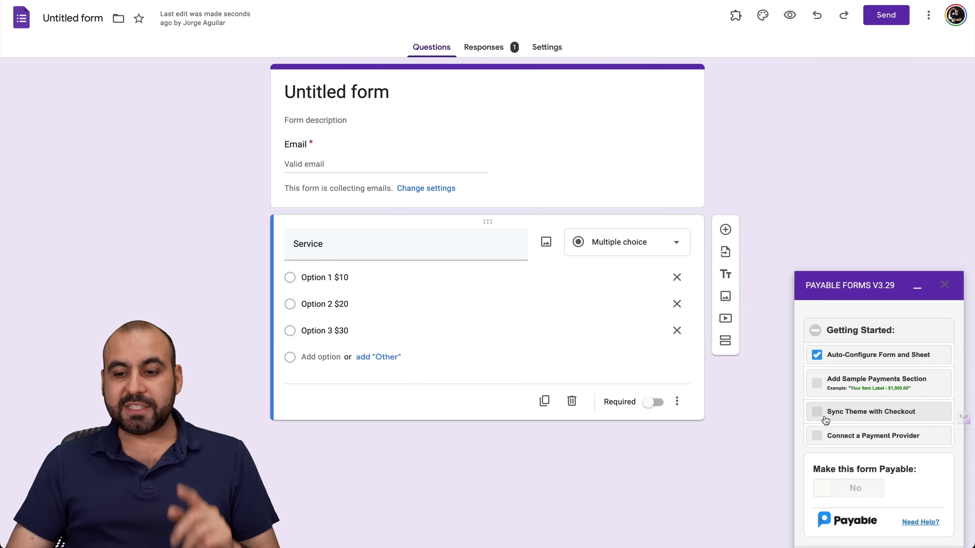
# - Enable Sync Theme with Checkout in the Payable Forms sidebar
pyautogui.click(861, 414)
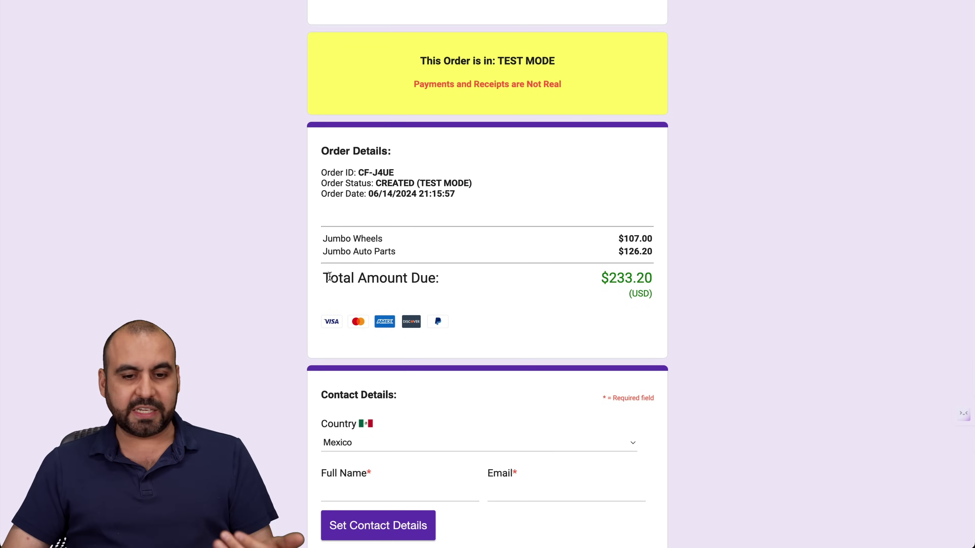
pyautogui.scroll(-5, 602, 277)
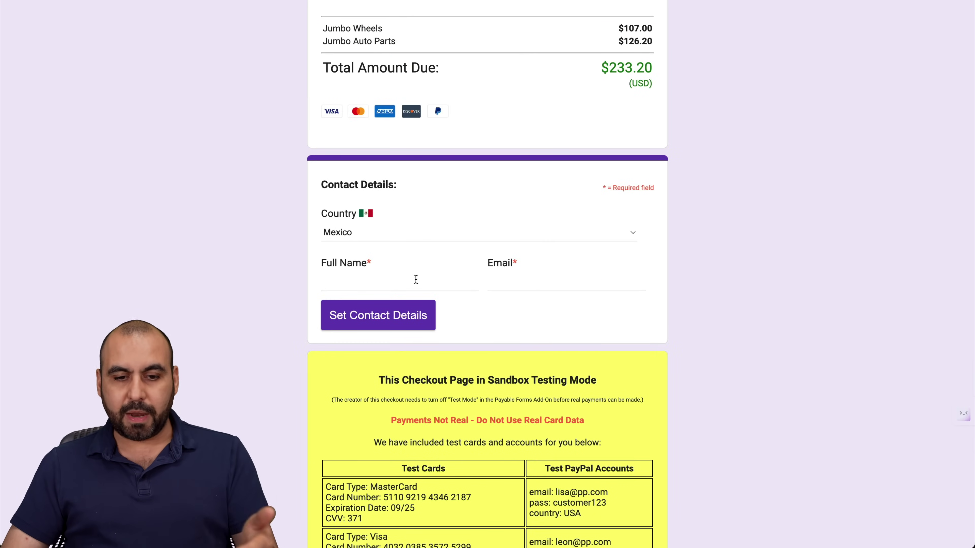
pyautogui.scroll(-12, 512, 317)
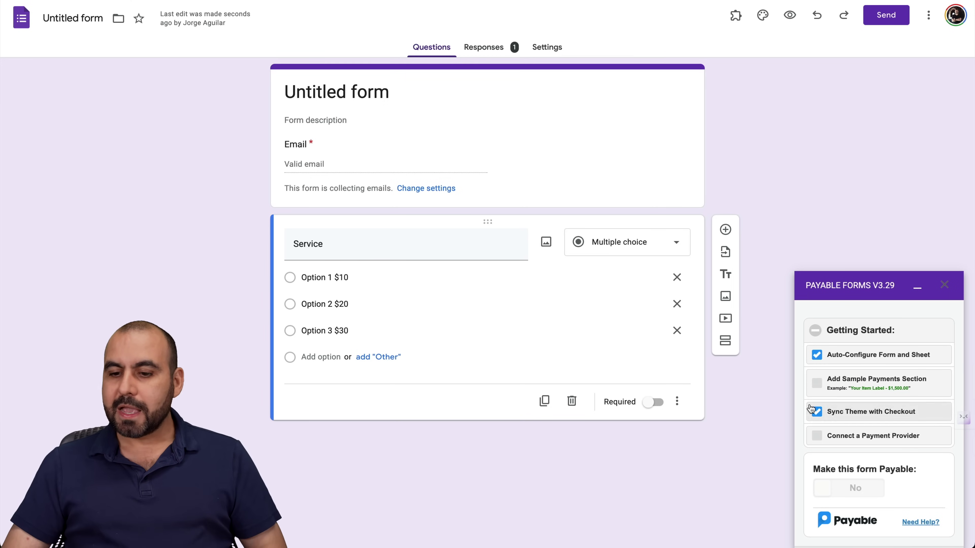
# - Tick Connect a Payment Provider and pick PayPal Standard as the provider
pyautogui.click(871, 435)
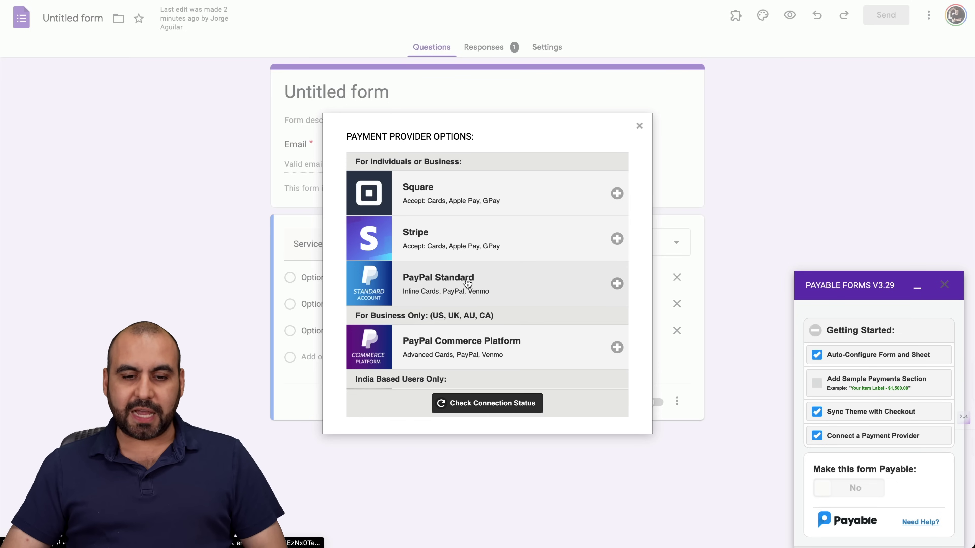
pyautogui.scroll(-4, 499, 353)
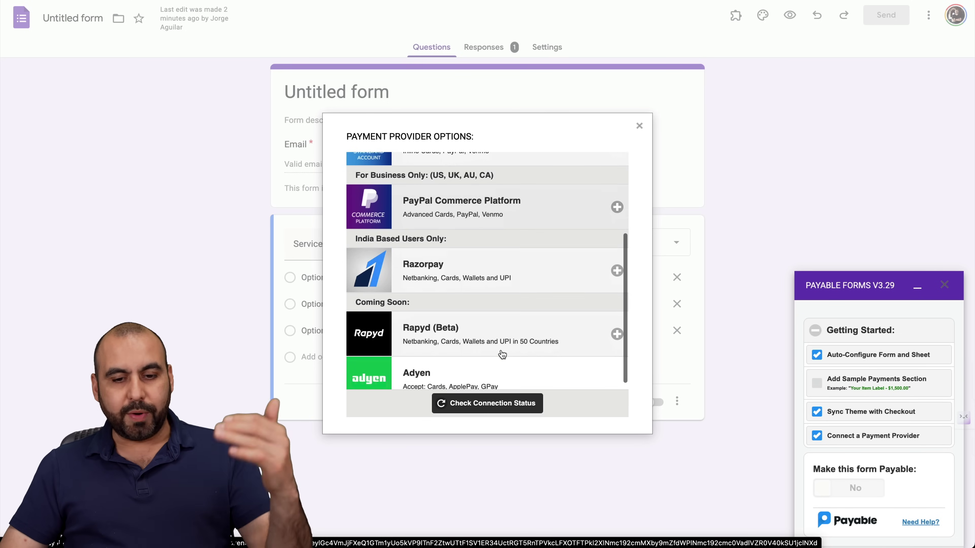
pyautogui.scroll(-2, 502, 354)
pyautogui.scroll(5, 502, 354)
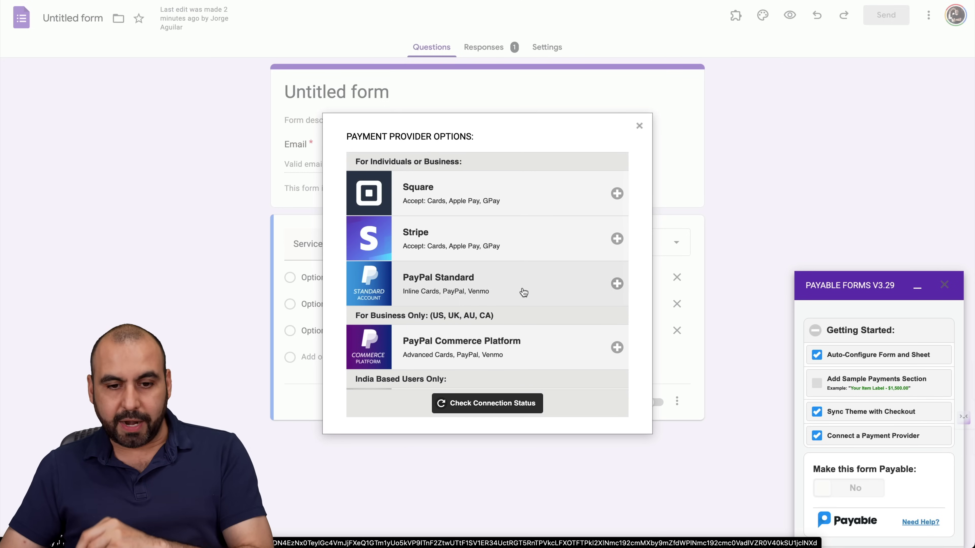
pyautogui.click(524, 293)
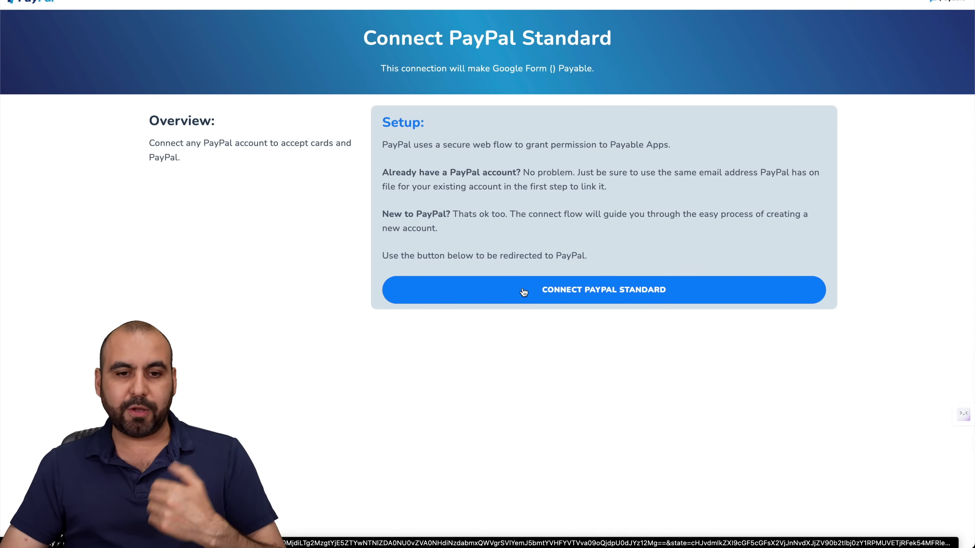
# - Link the PayPal account via Connect PayPal Standard, then return to the form
pyautogui.click(523, 291)
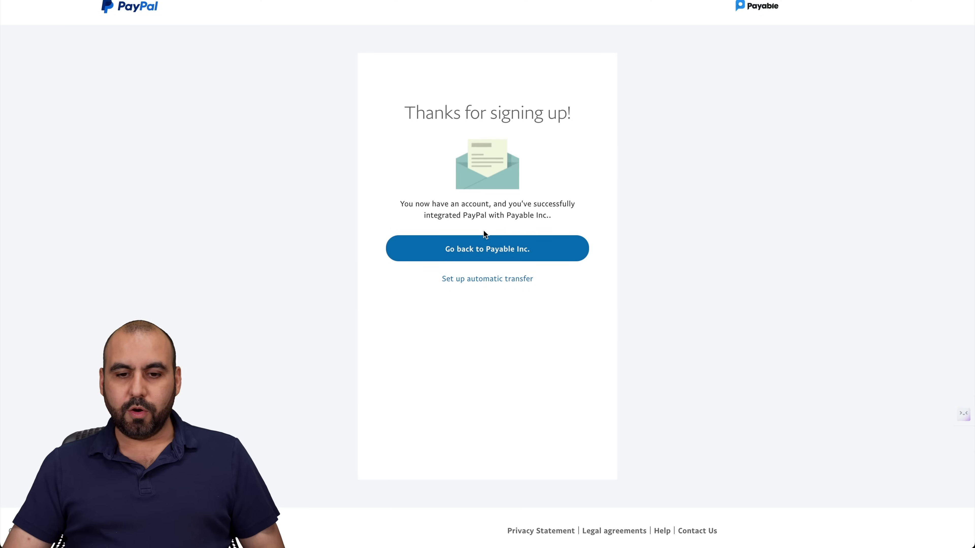
pyautogui.click(501, 256)
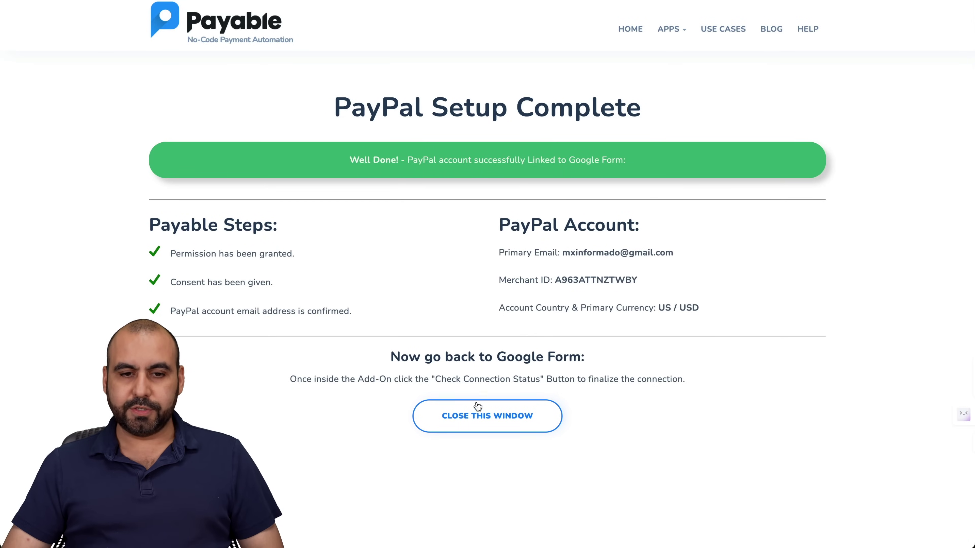
pyautogui.click(479, 413)
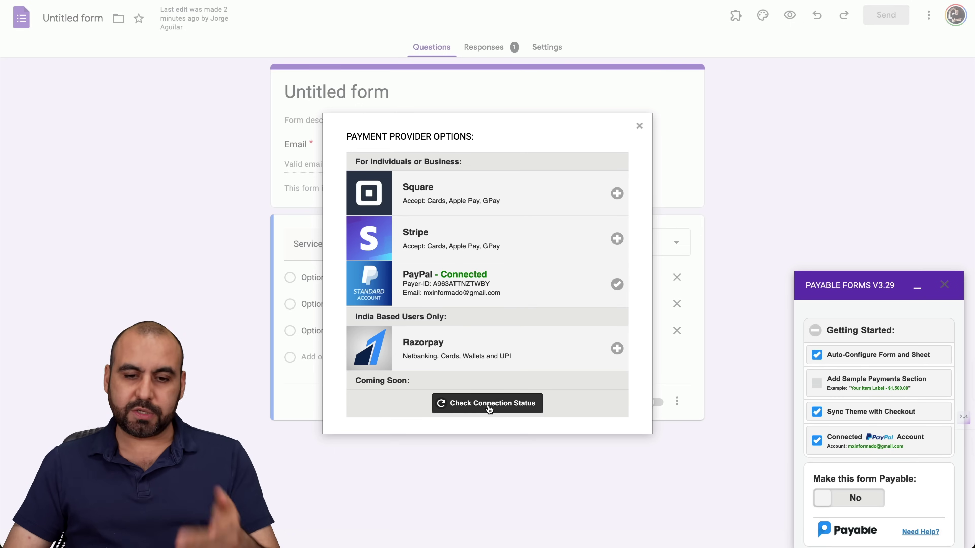
# - Switch 'Make this form Payable' to Yes and launch Try Your Form Now
pyautogui.click(639, 126)
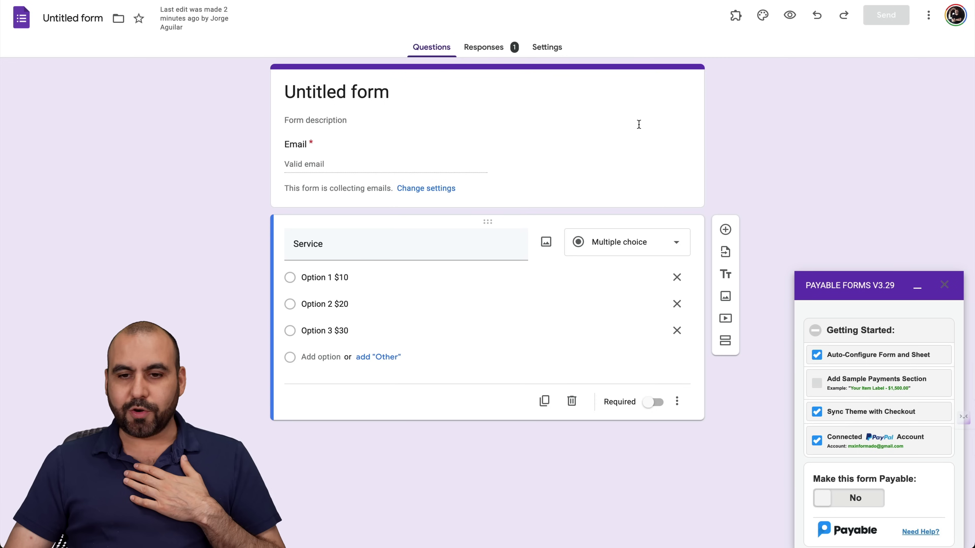
pyautogui.scroll(-1, 901, 441)
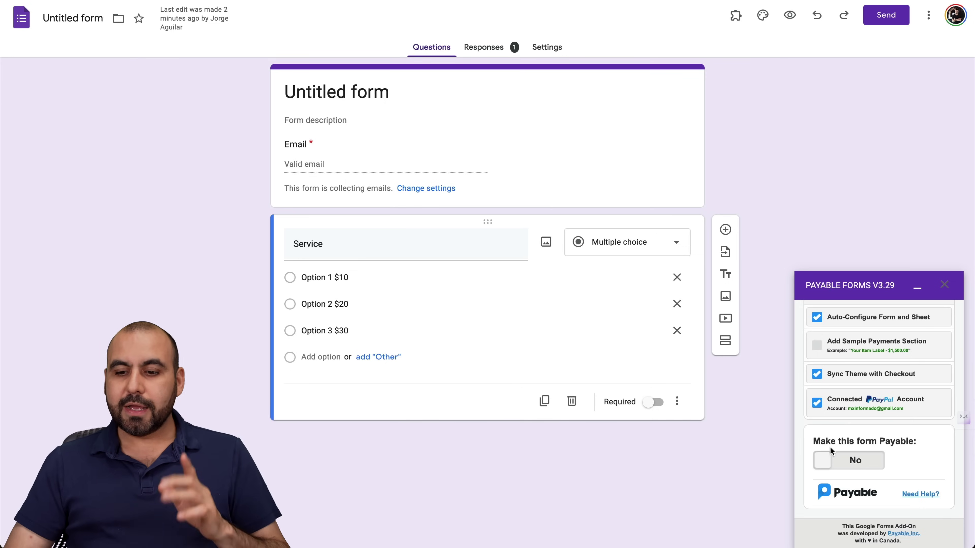
pyautogui.click(855, 459)
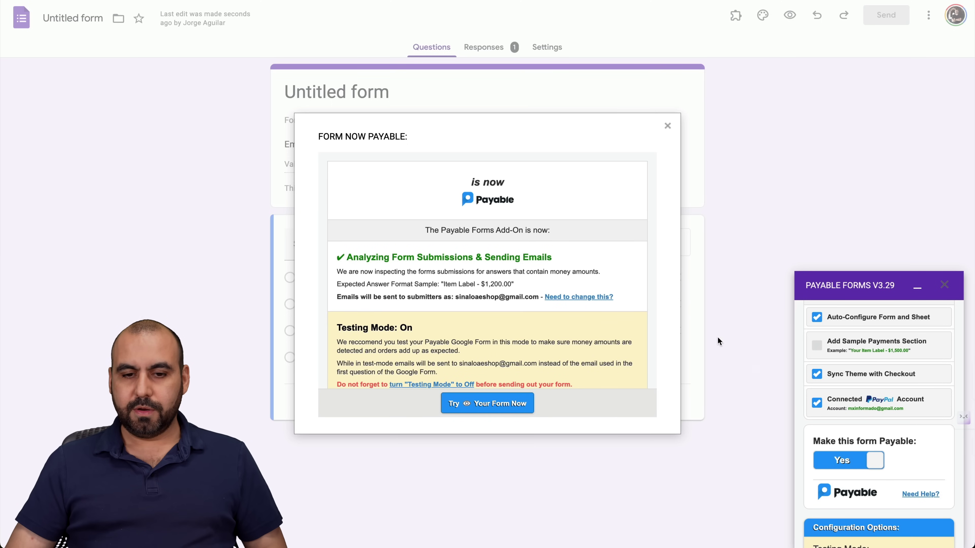
pyautogui.scroll(-3, 544, 308)
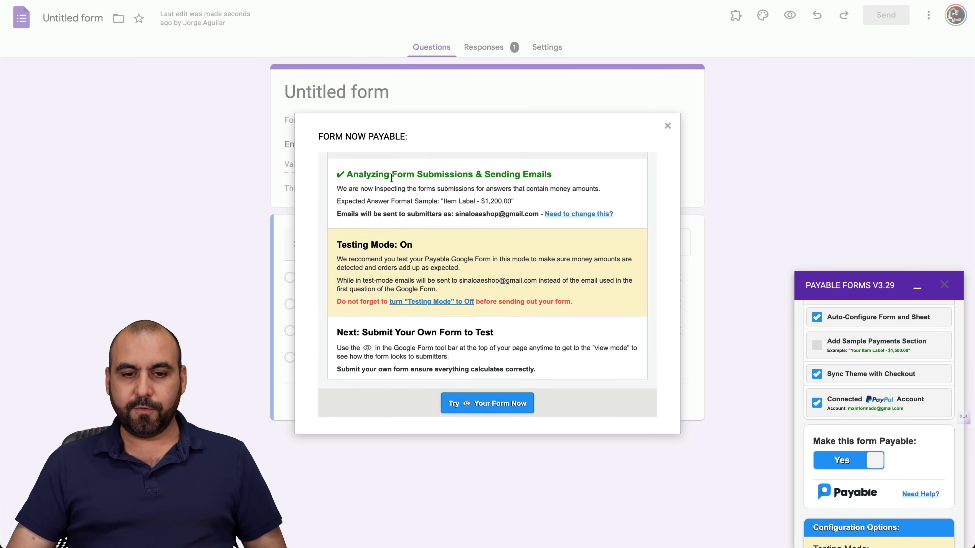
pyautogui.click(509, 408)
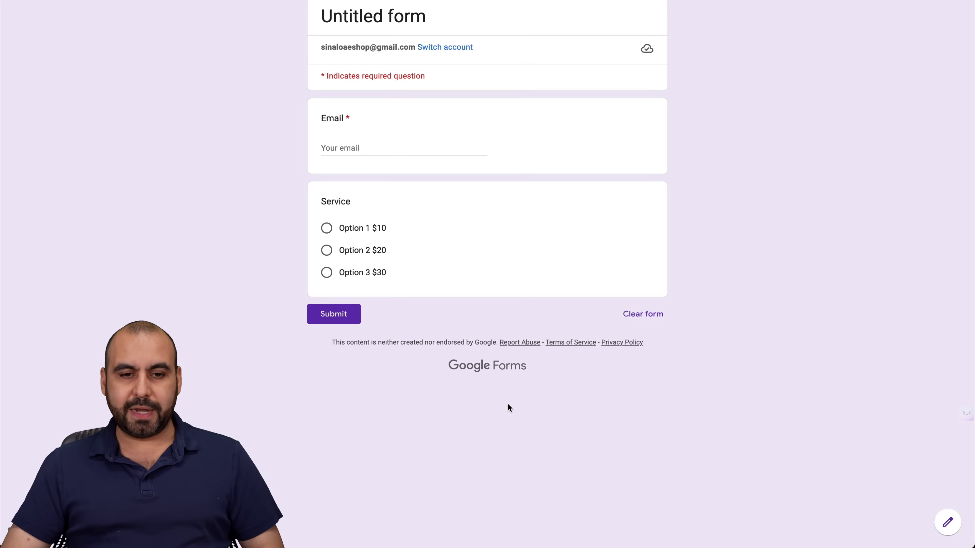
# - Submit a test response with a test e-mail address and Option 2 $20
pyautogui.click(369, 150)
pyautogui.write('test@tes')
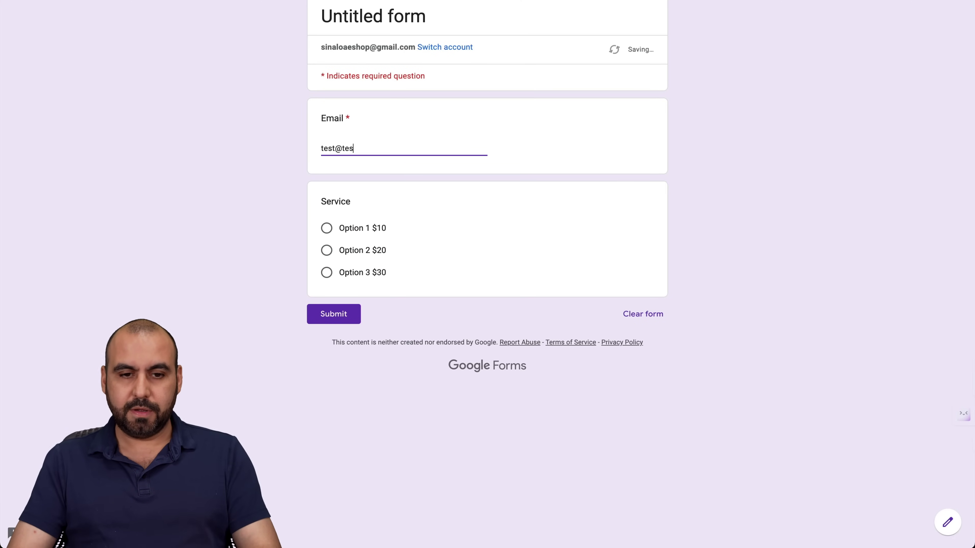
pyautogui.write('t.com')
pyautogui.scroll(1, 365, 207)
pyautogui.click(326, 264)
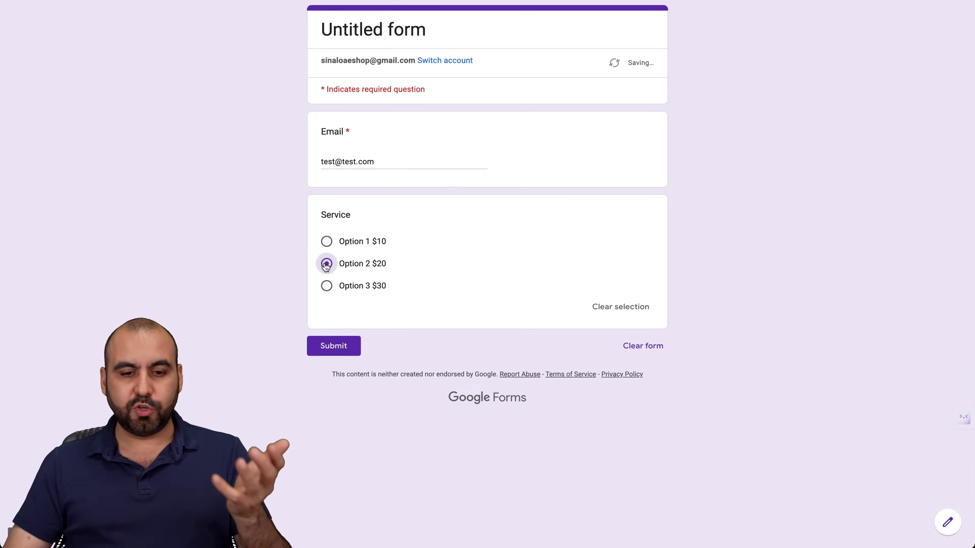
pyautogui.click(346, 341)
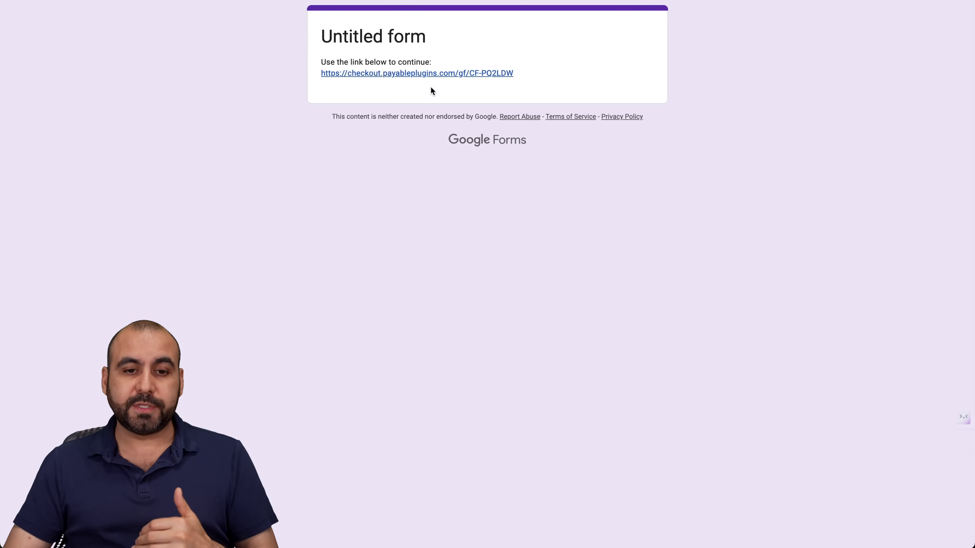
# - Follow the checkout link and review the $20.00 test-mode order
pyautogui.click(422, 73)
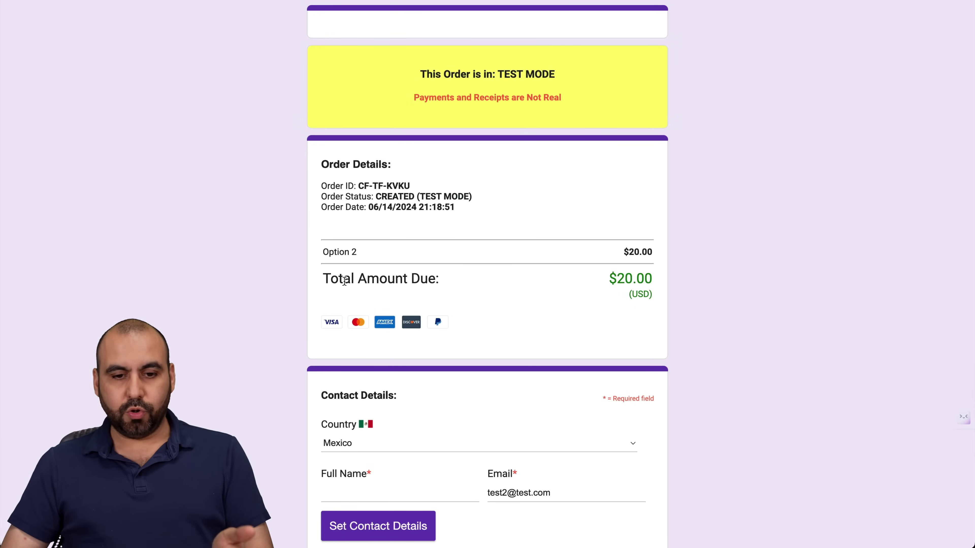
pyautogui.scroll(-4, 622, 282)
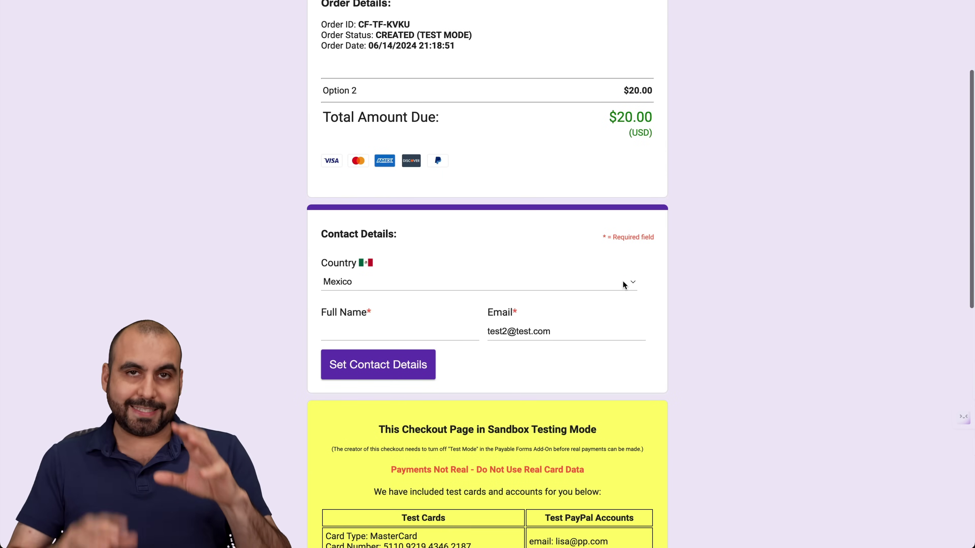
pyautogui.scroll(-15, 622, 281)
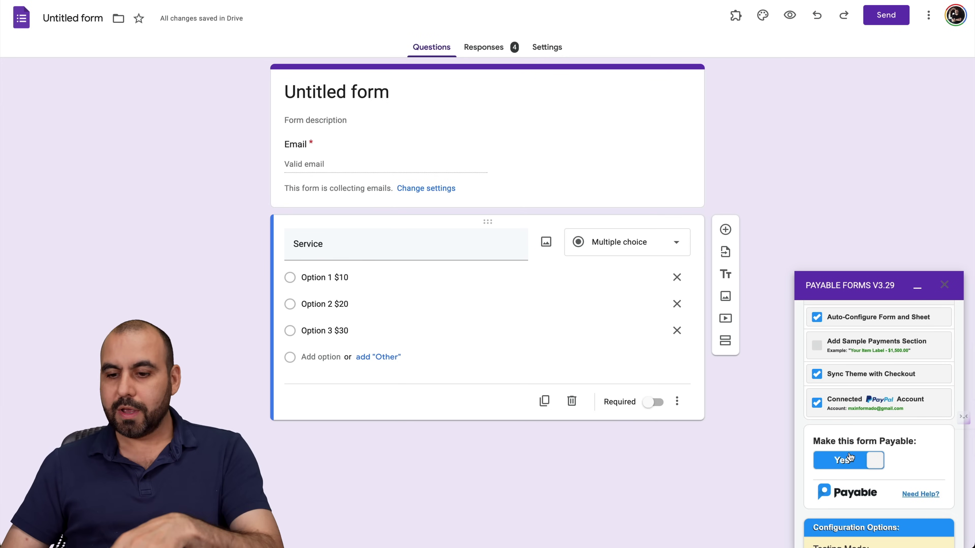
pyautogui.scroll(-4, 850, 445)
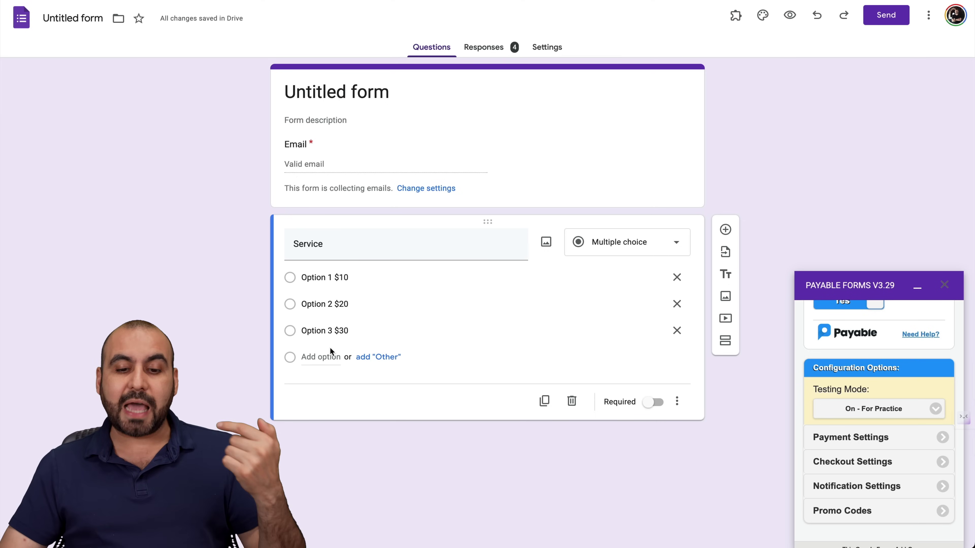
pyautogui.scroll(1, 824, 411)
pyautogui.scroll(5, 823, 410)
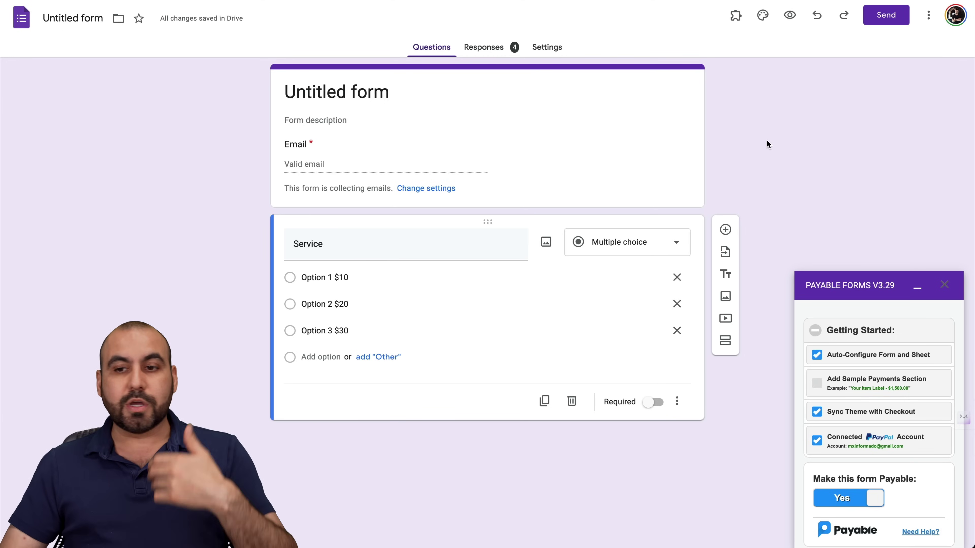
# - Open the three-dot More menu and dismiss it without choosing anything
pyautogui.click(929, 16)
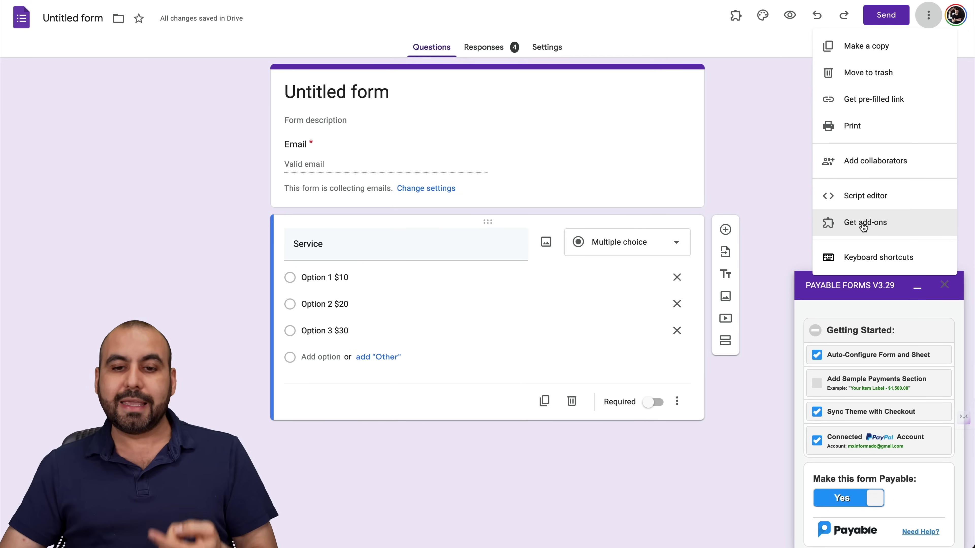
pyautogui.click(773, 166)
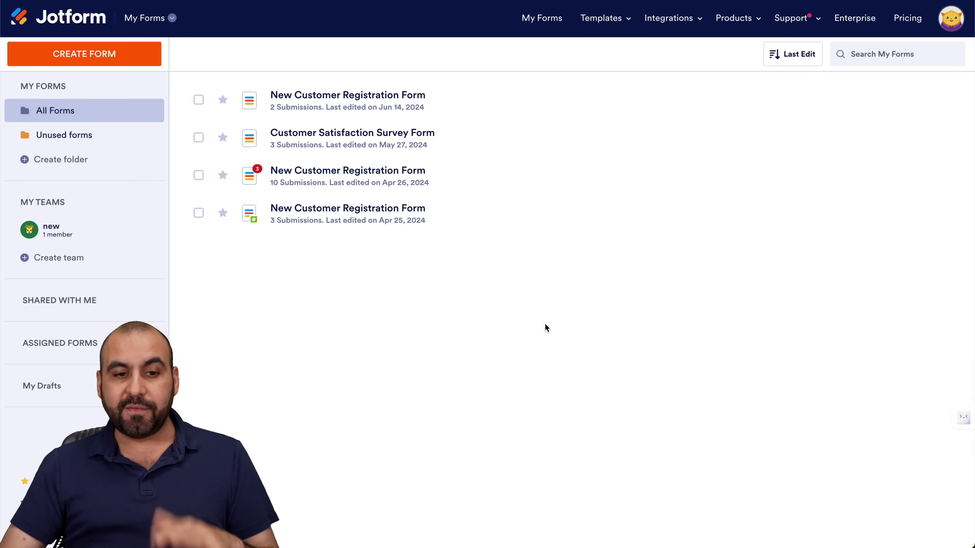
# - Create a new Jotform form from scratch with the classic one-page layout
pyautogui.click(126, 61)
pyautogui.click(306, 169)
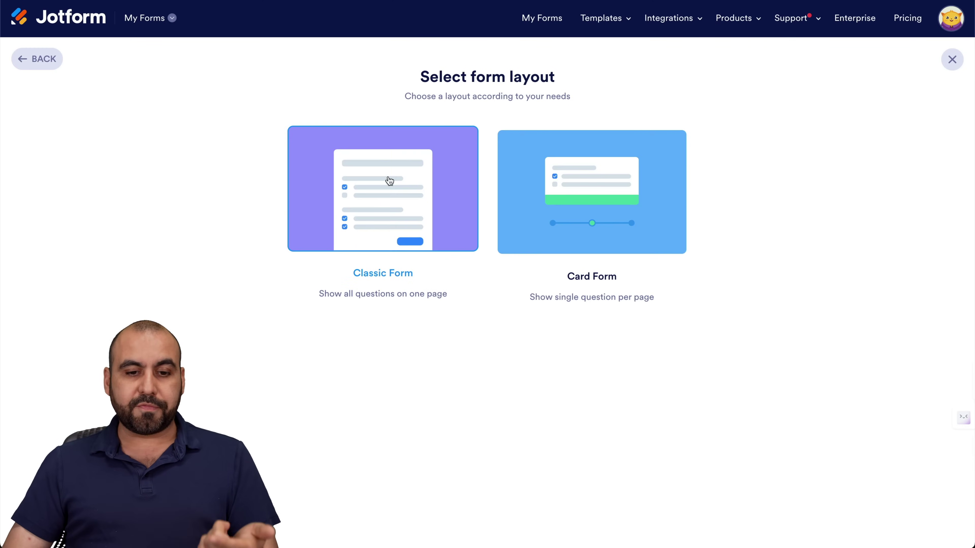
pyautogui.click(407, 179)
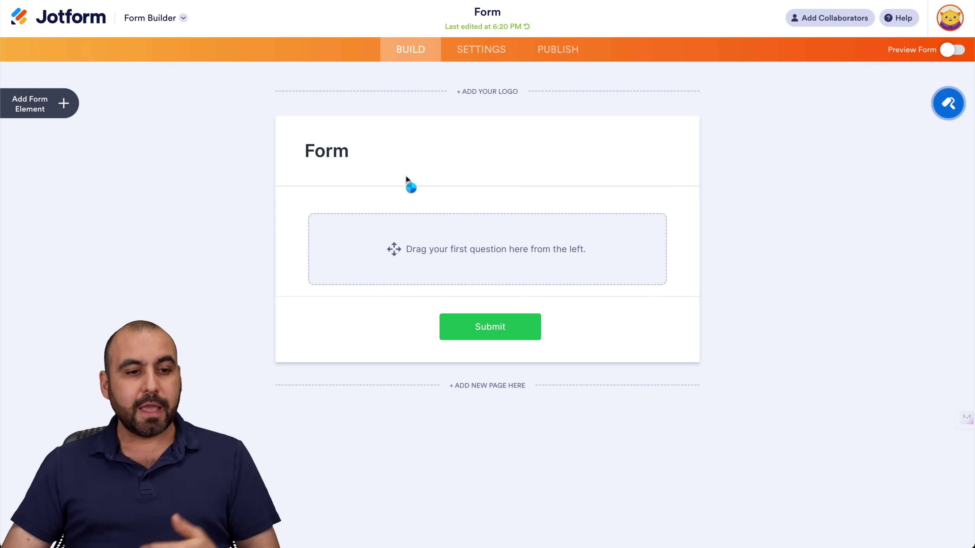
# - Add Full Name and Email fields from the Basic form elements
pyautogui.click(69, 104)
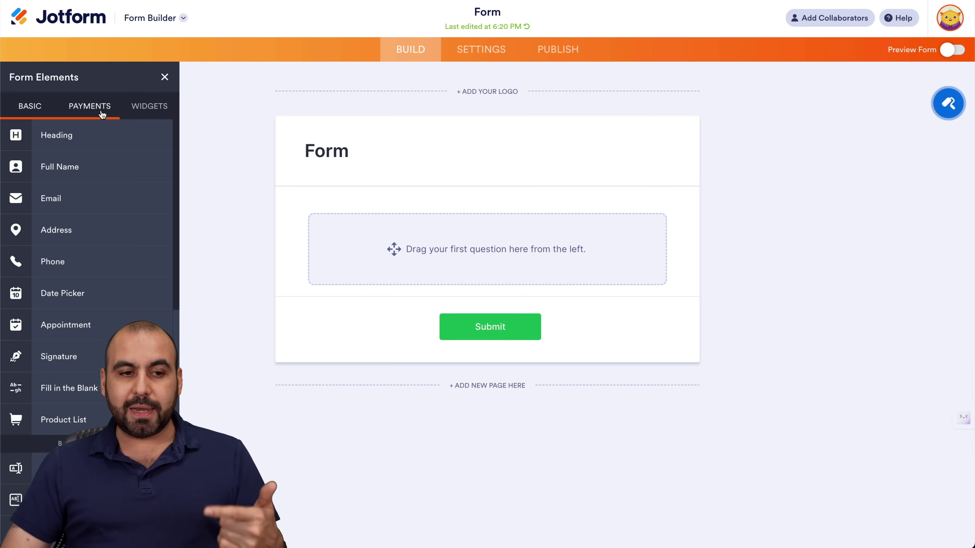
pyautogui.click(90, 107)
pyautogui.scroll(-9, 121, 170)
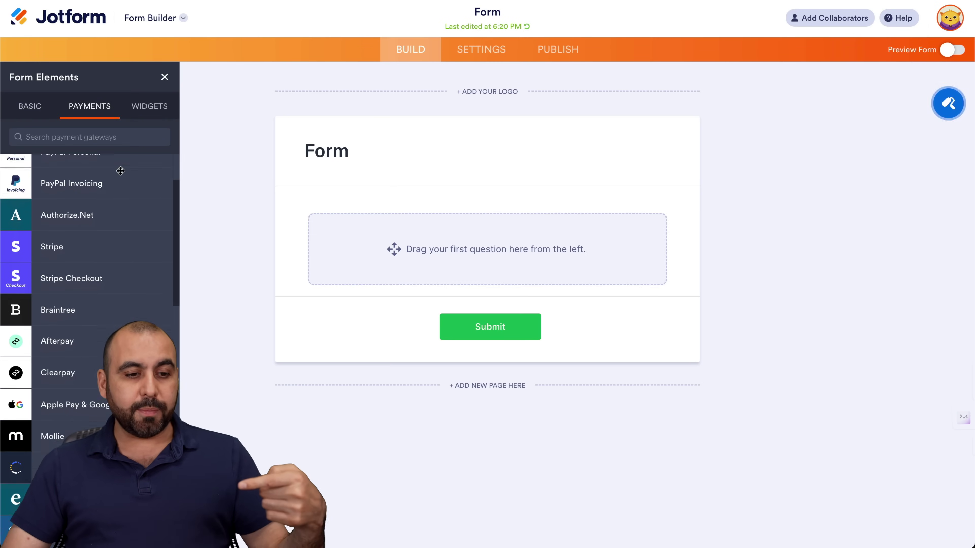
pyautogui.scroll(-7, 120, 170)
pyautogui.scroll(15, 120, 171)
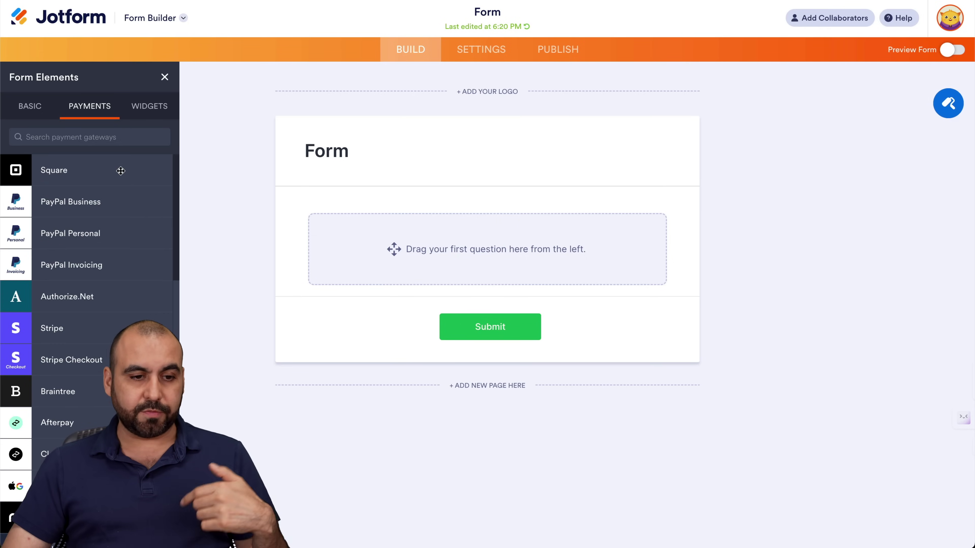
pyautogui.click(30, 106)
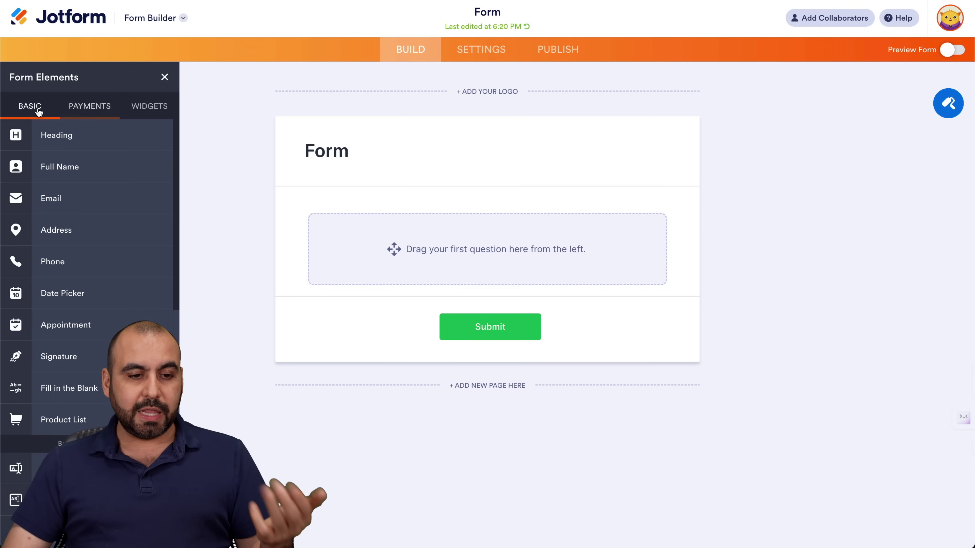
pyautogui.click(84, 180)
pyautogui.click(84, 188)
pyautogui.click(89, 105)
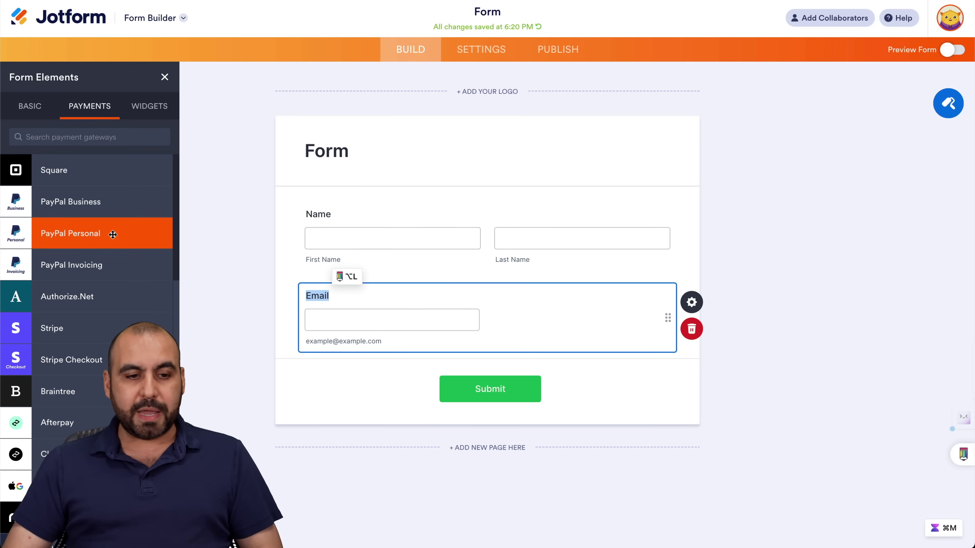
# - Place a PayPal Personal block with two products, the second priced at 100
pyautogui.moveTo(113, 234); pyautogui.dragTo(464, 387)
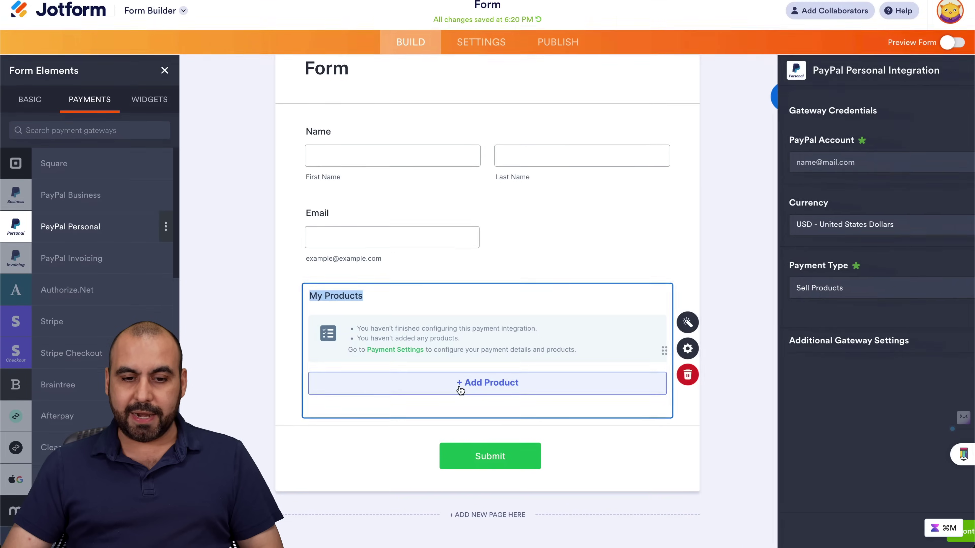
pyautogui.click(524, 378)
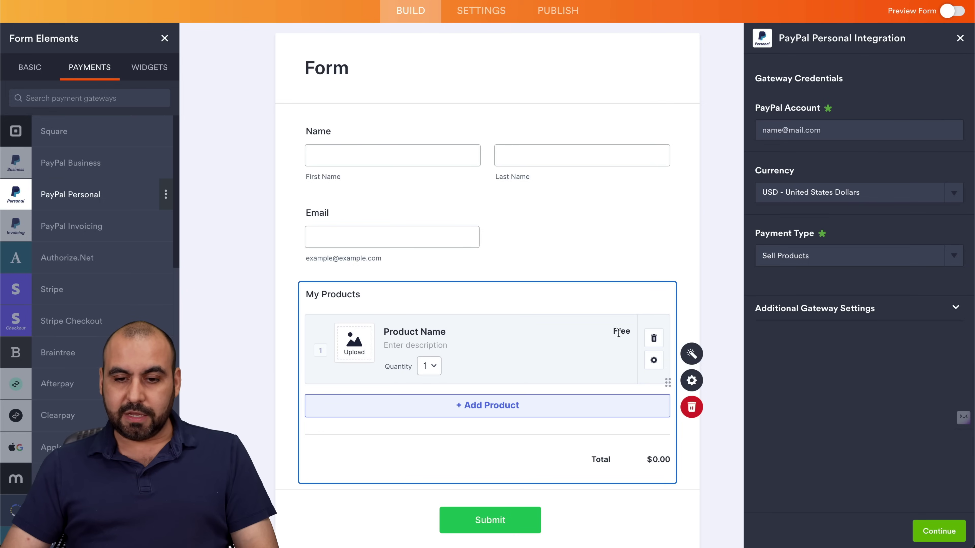
pyautogui.click(496, 409)
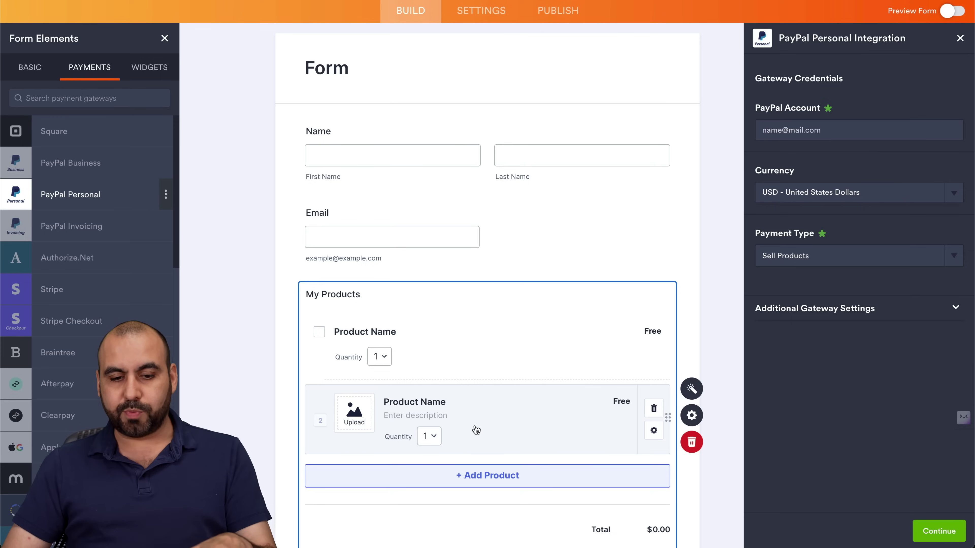
pyautogui.click(616, 401)
pyautogui.write('100')
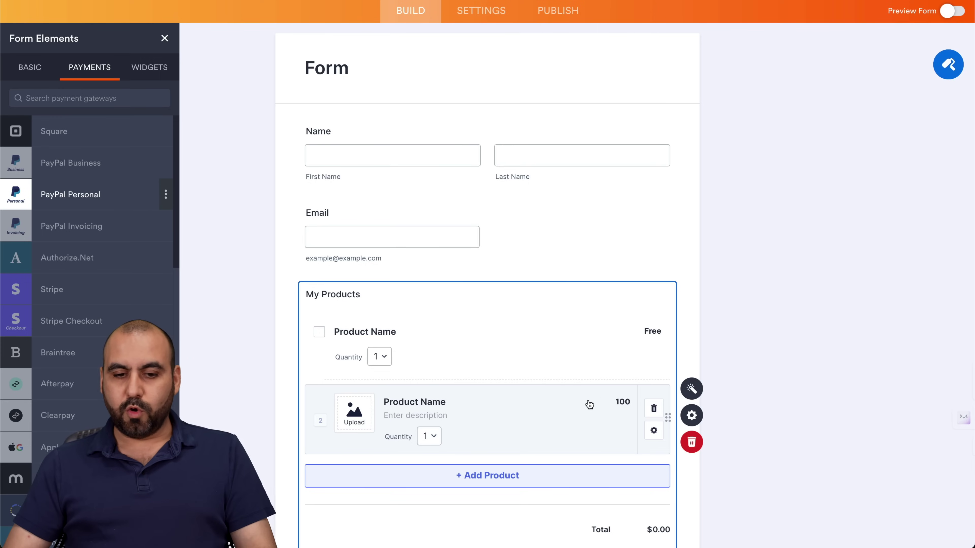
pyautogui.click(753, 324)
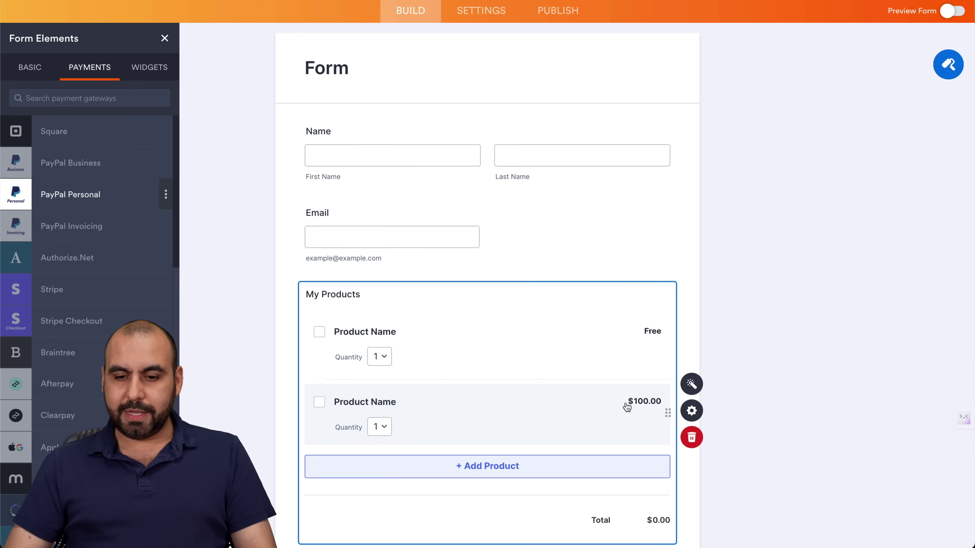
# - Enter the PayPal account e-mail, keep Sell Products as payment type, and continue
pyautogui.click(691, 384)
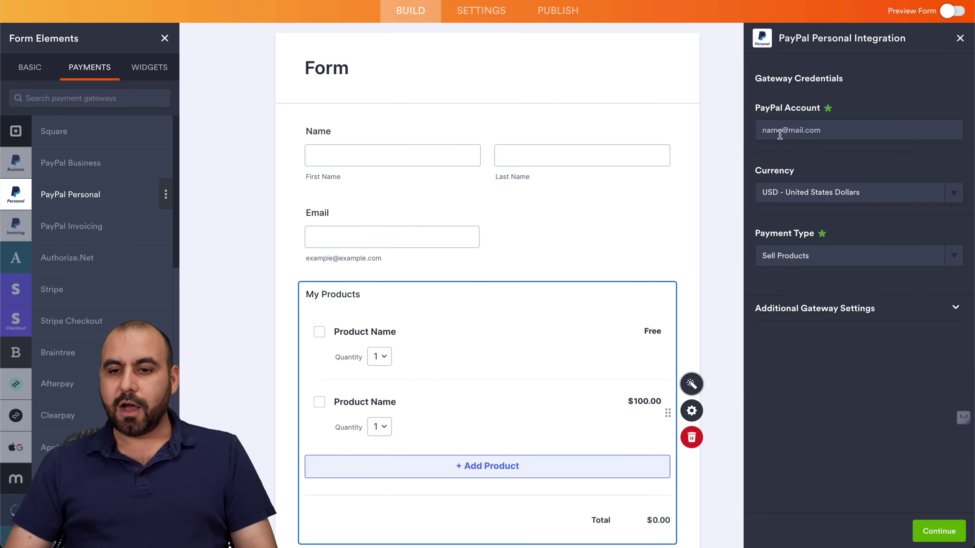
pyautogui.click(778, 131)
pyautogui.write('tes')
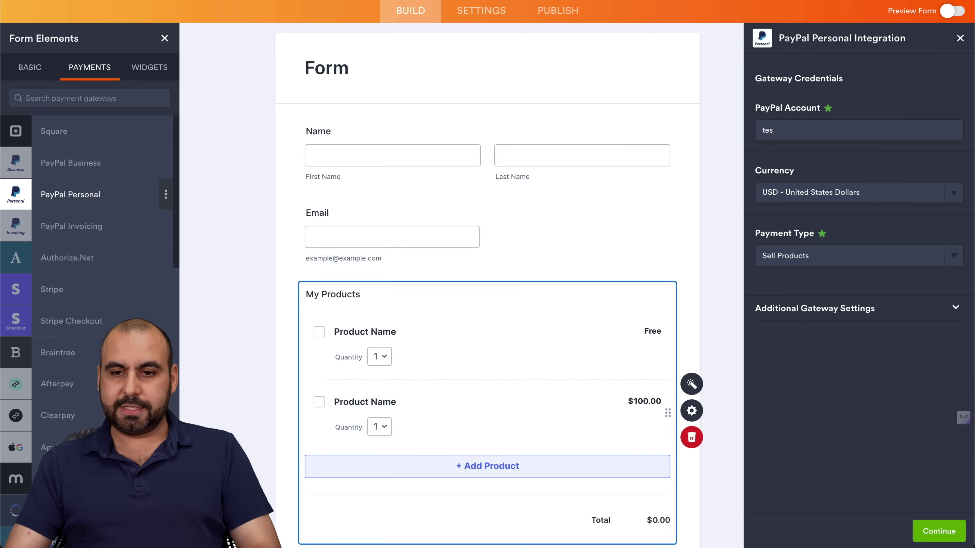
pyautogui.write('t@test.com')
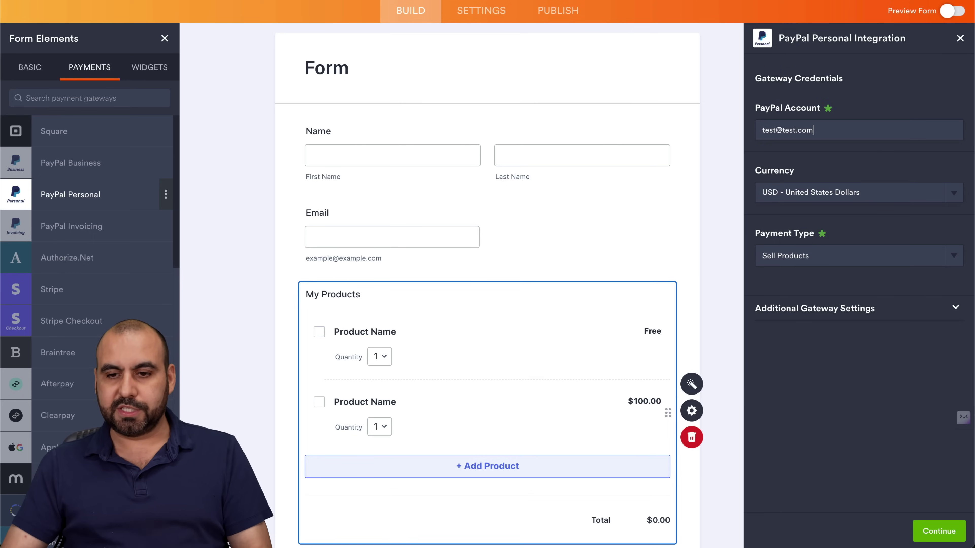
pyautogui.click(826, 256)
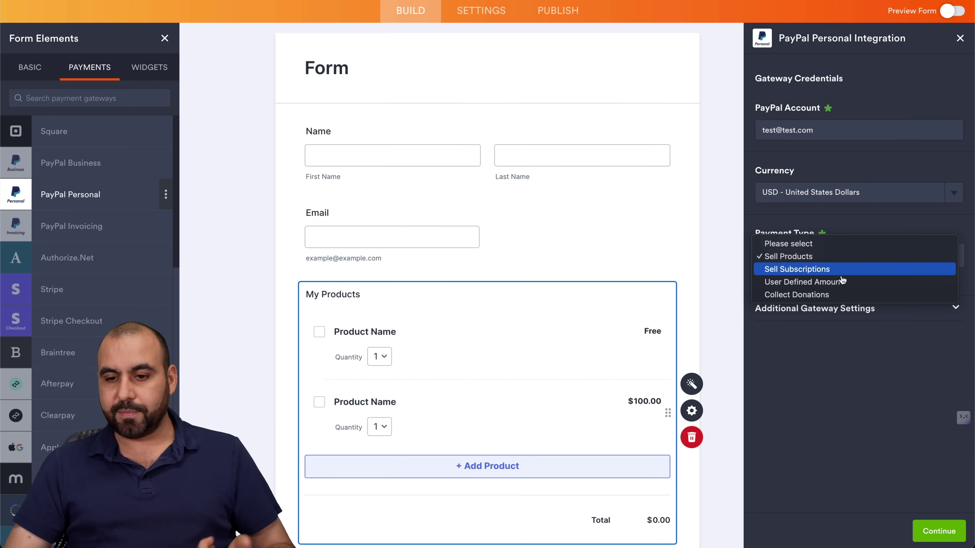
pyautogui.click(852, 407)
pyautogui.click(939, 531)
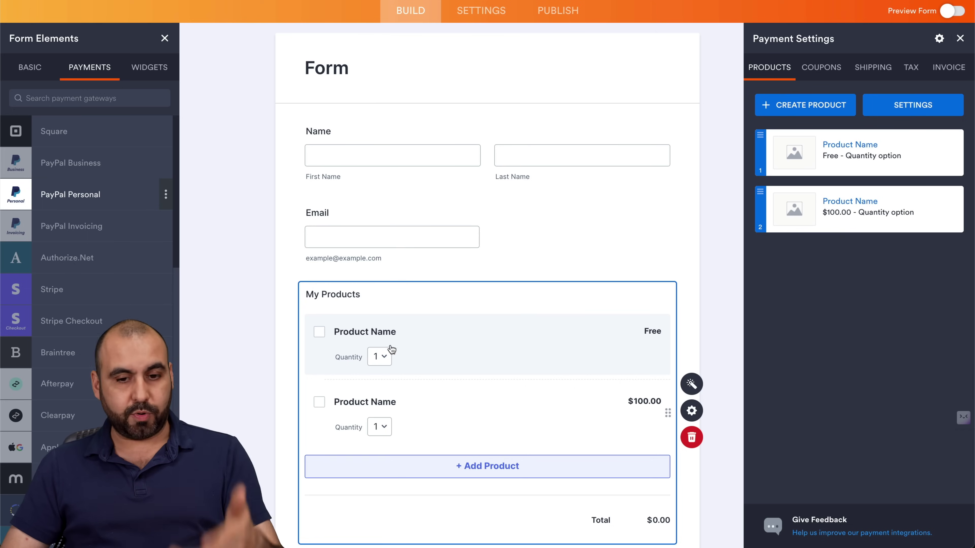
# - Browse the payment block's Coupon, Shipping, Tax and Invoice options, then return to products
pyautogui.click(842, 78)
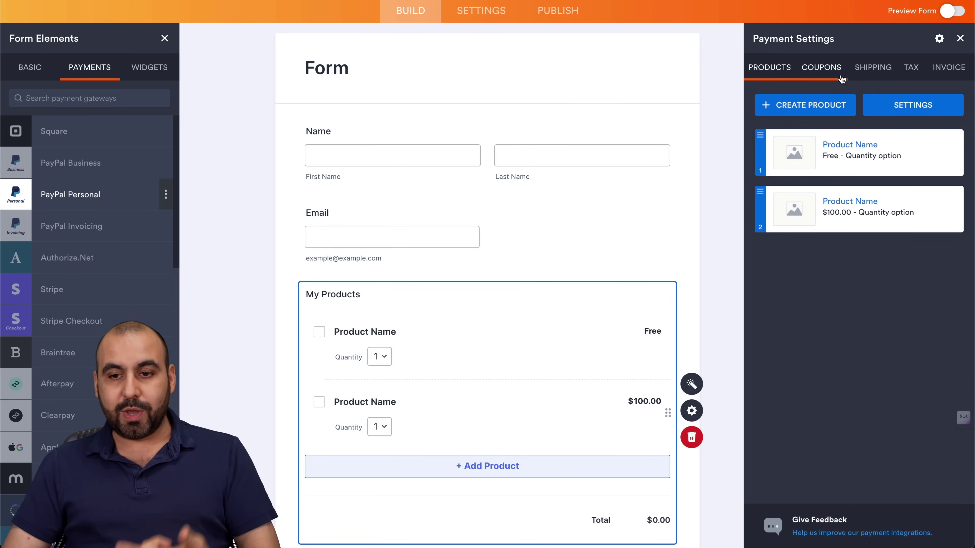
pyautogui.click(872, 69)
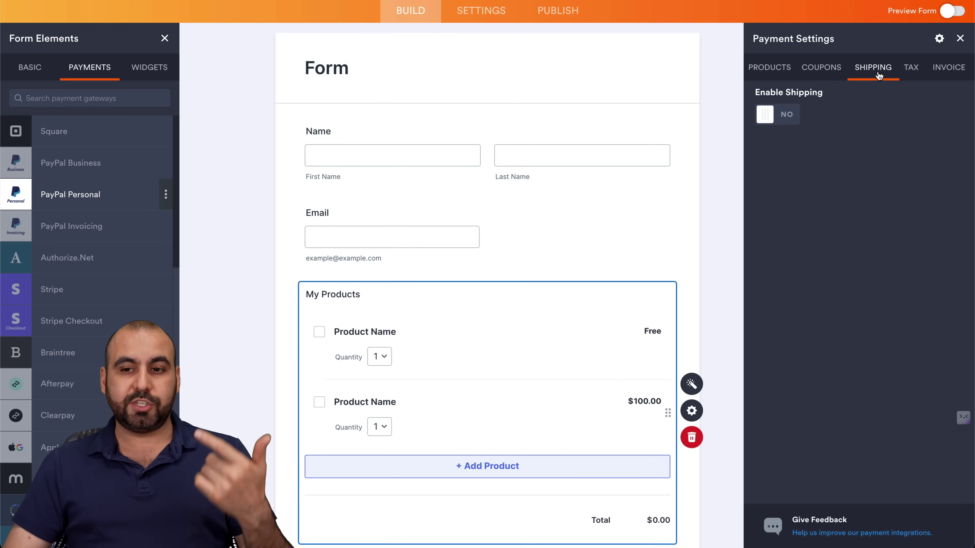
pyautogui.click(911, 70)
pyautogui.click(948, 68)
pyautogui.click(786, 71)
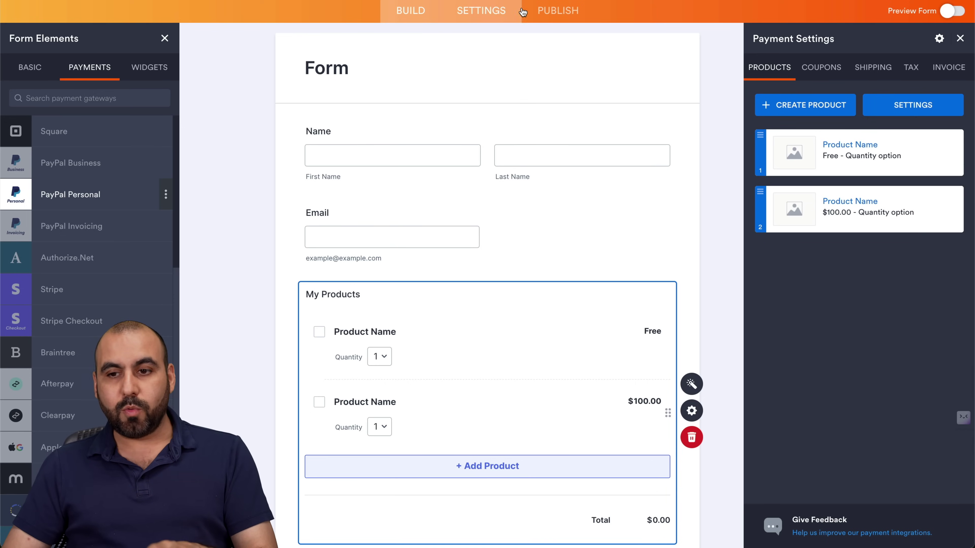
pyautogui.click(553, 11)
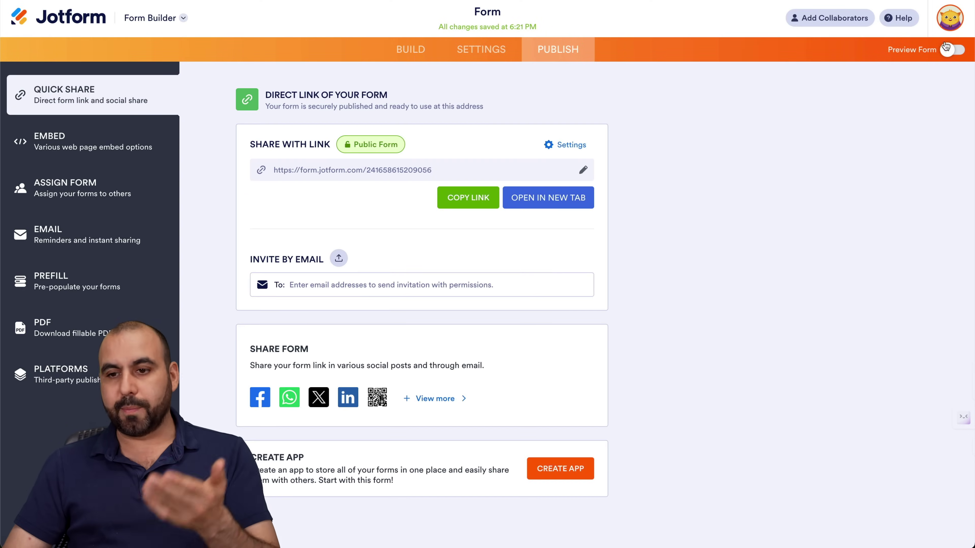
# - Preview the form, submit a test order for the $100.00 product, then exit preview
pyautogui.click(946, 47)
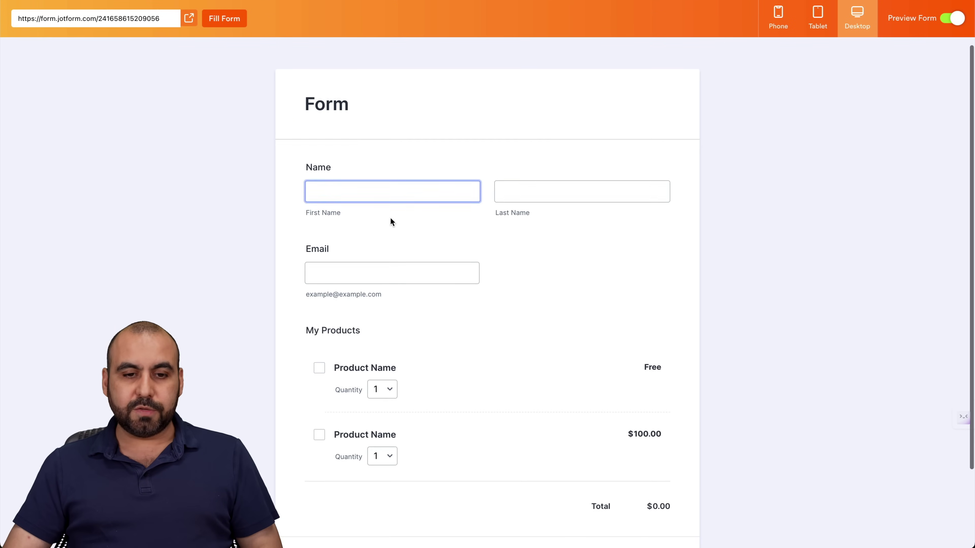
pyautogui.scroll(-3, 398, 292)
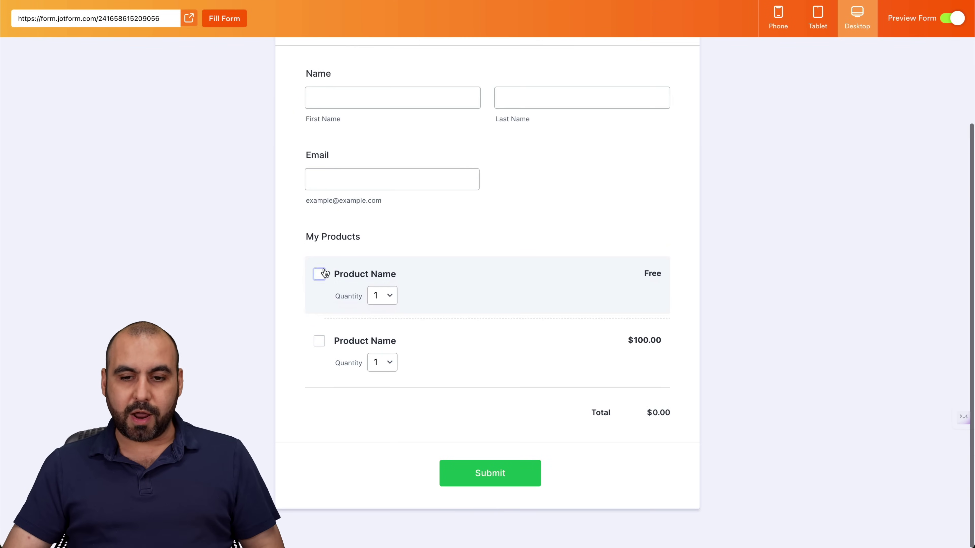
pyautogui.click(319, 340)
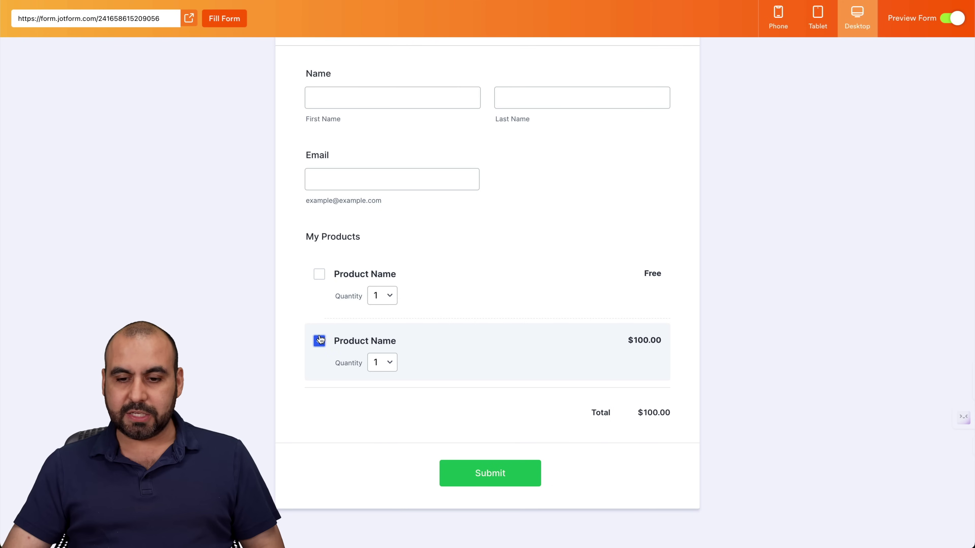
pyautogui.click(473, 474)
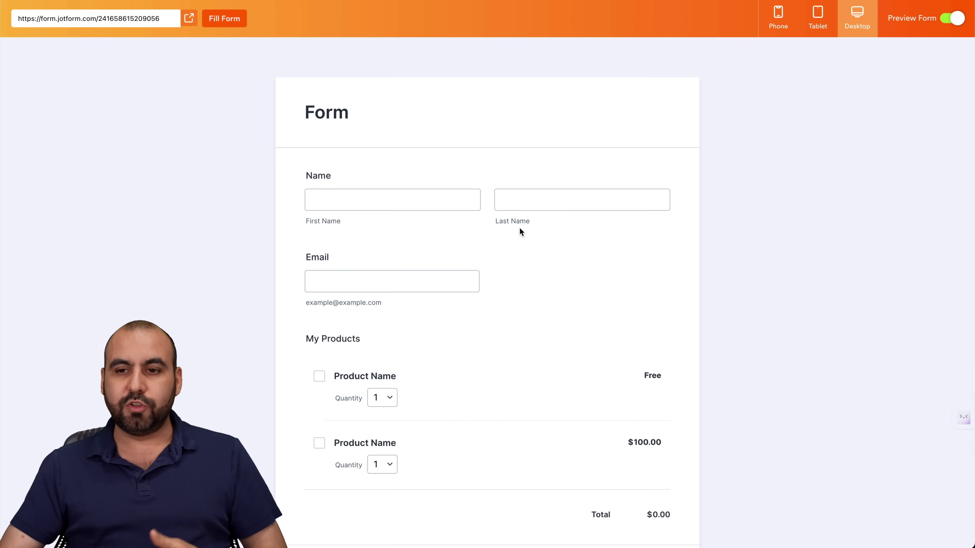
pyautogui.click(944, 18)
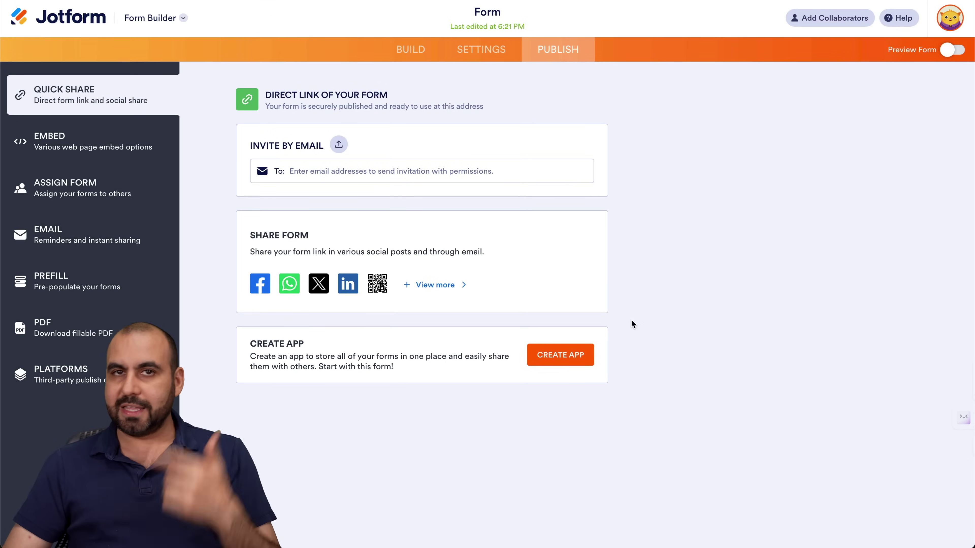
# - Back in the Jotform builder, review the My Products block's payment settings and properties
pyautogui.click(408, 48)
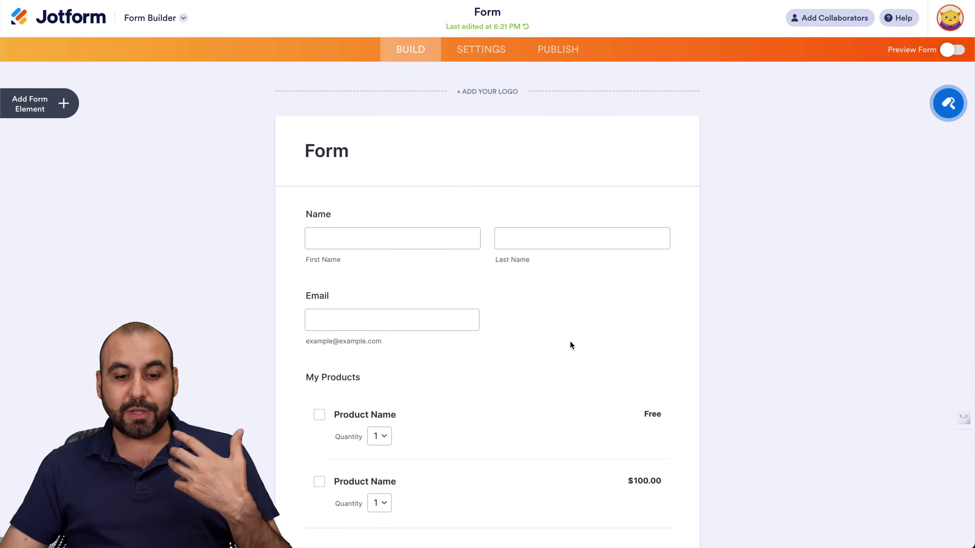
pyautogui.scroll(-4, 568, 344)
pyautogui.click(553, 296)
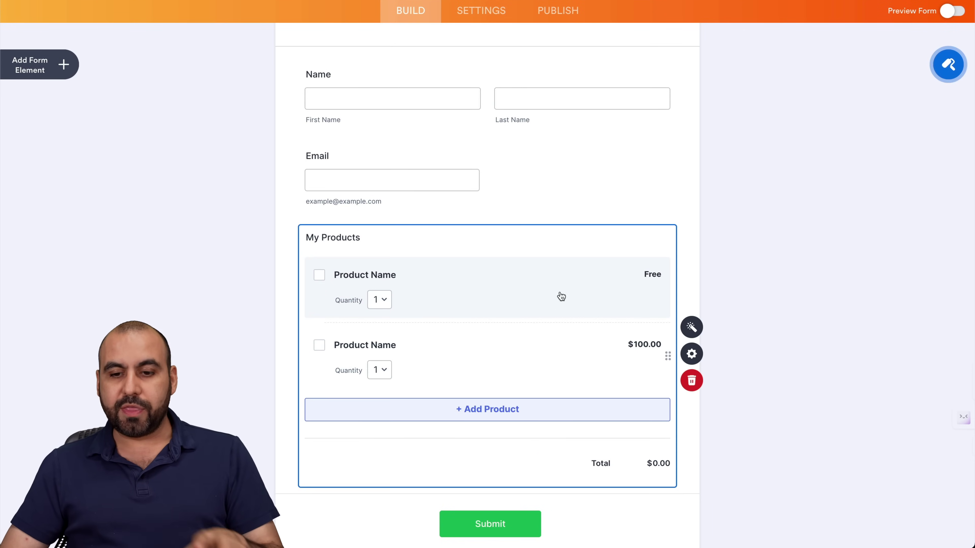
pyautogui.click(697, 330)
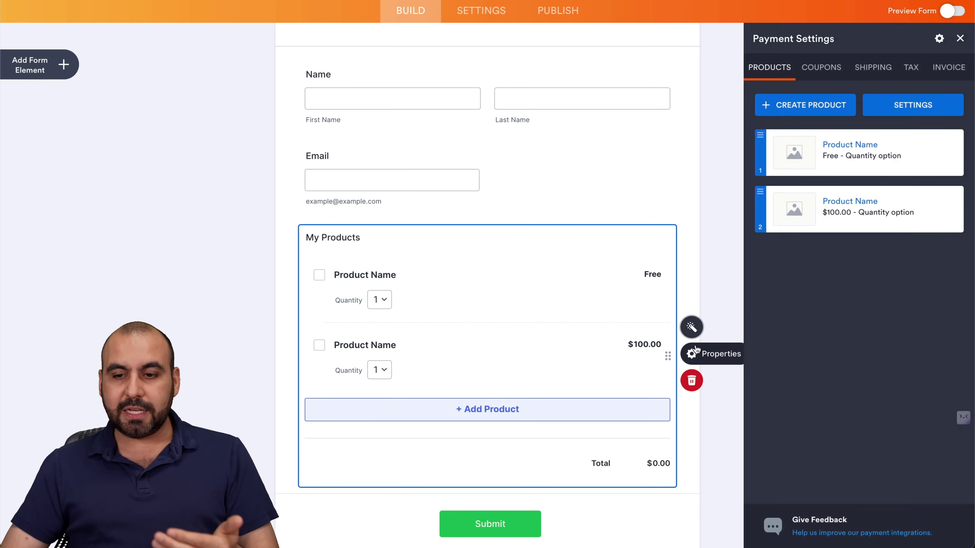
pyautogui.click(693, 356)
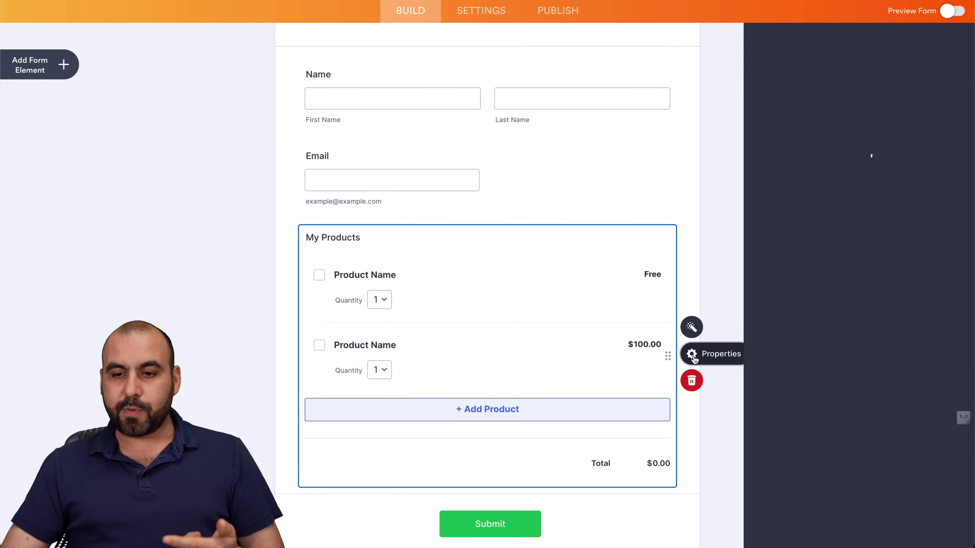
pyautogui.click(691, 326)
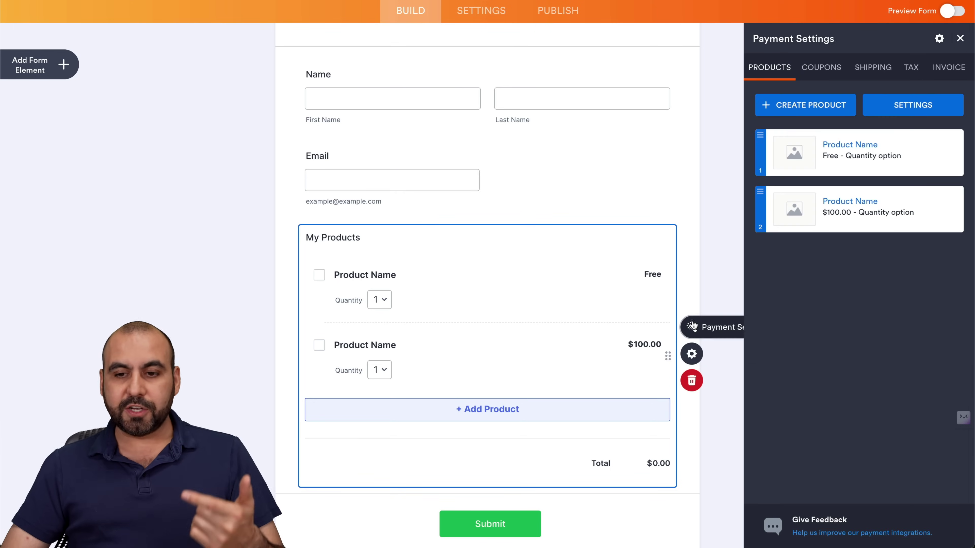
# - Browse the available payment gateways under the Payments form elements, then deselect the block
pyautogui.click(64, 64)
pyautogui.click(89, 68)
pyautogui.scroll(-15, 106, 241)
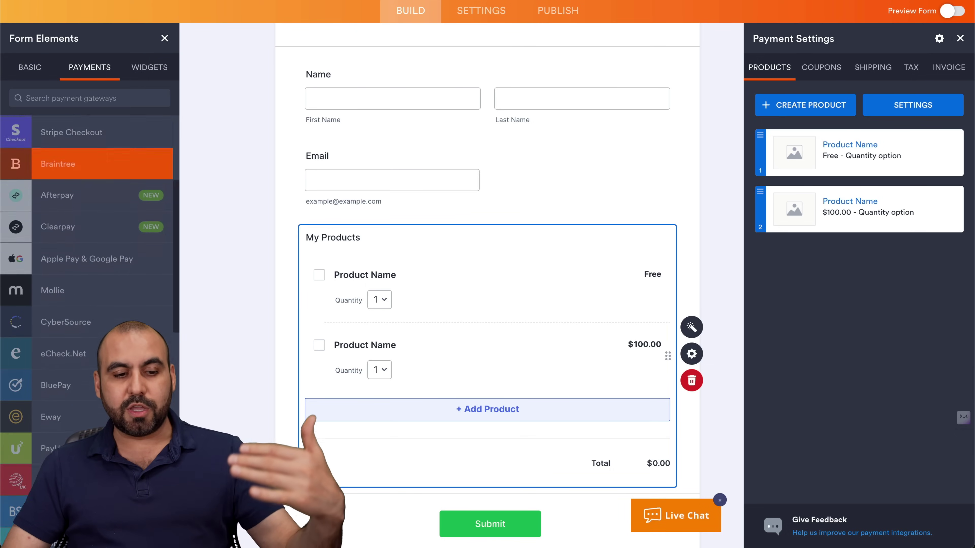
pyautogui.click(222, 277)
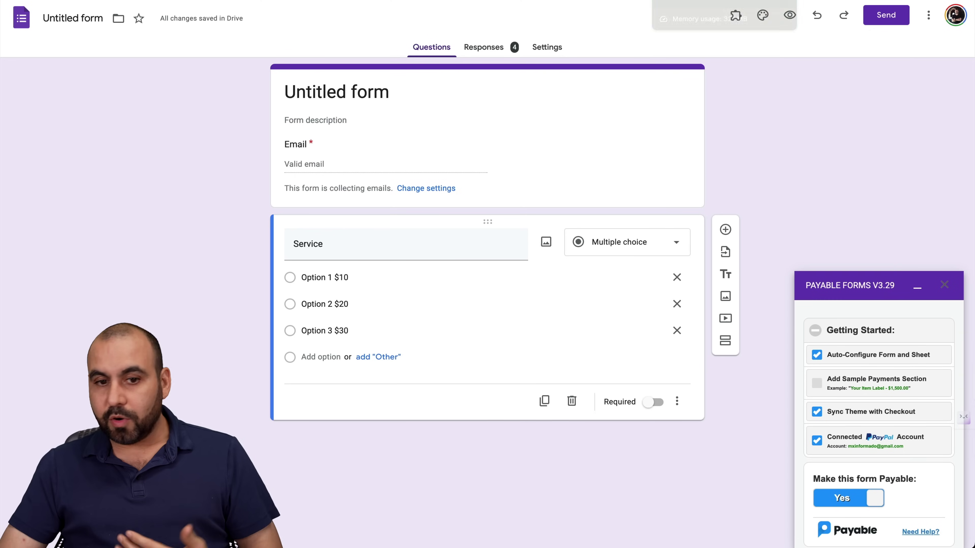
# - Switch to the Untitled Google form and select the Service question's title text
pyautogui.click(649, 2)
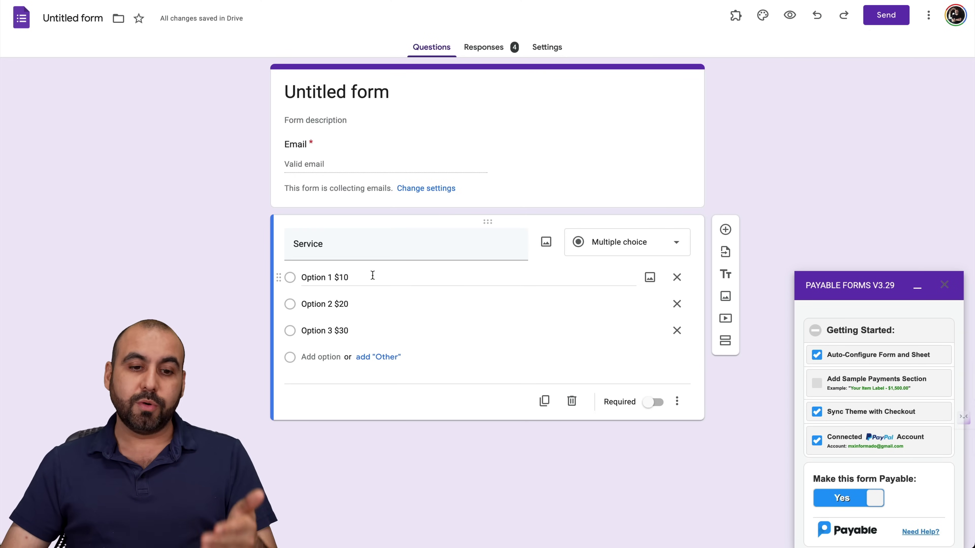
pyautogui.press('super+a')
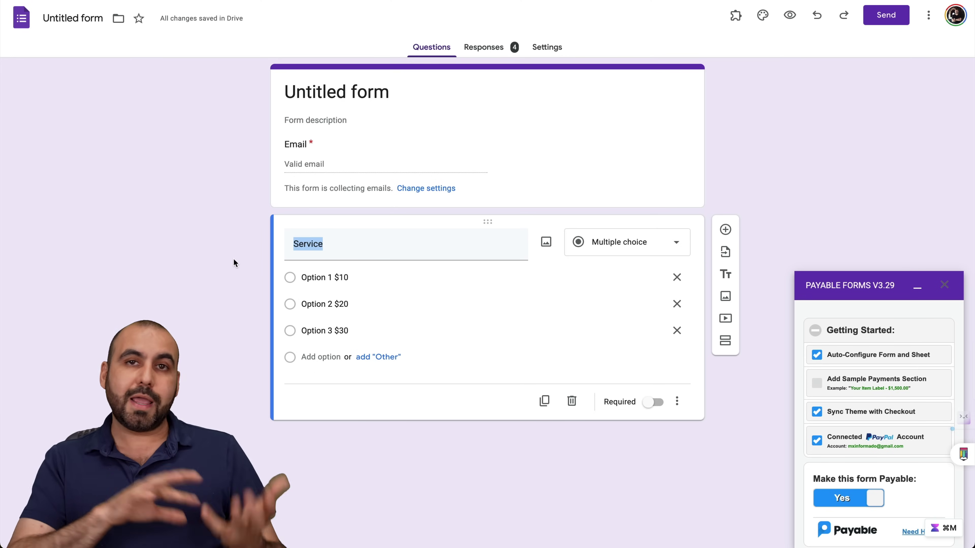